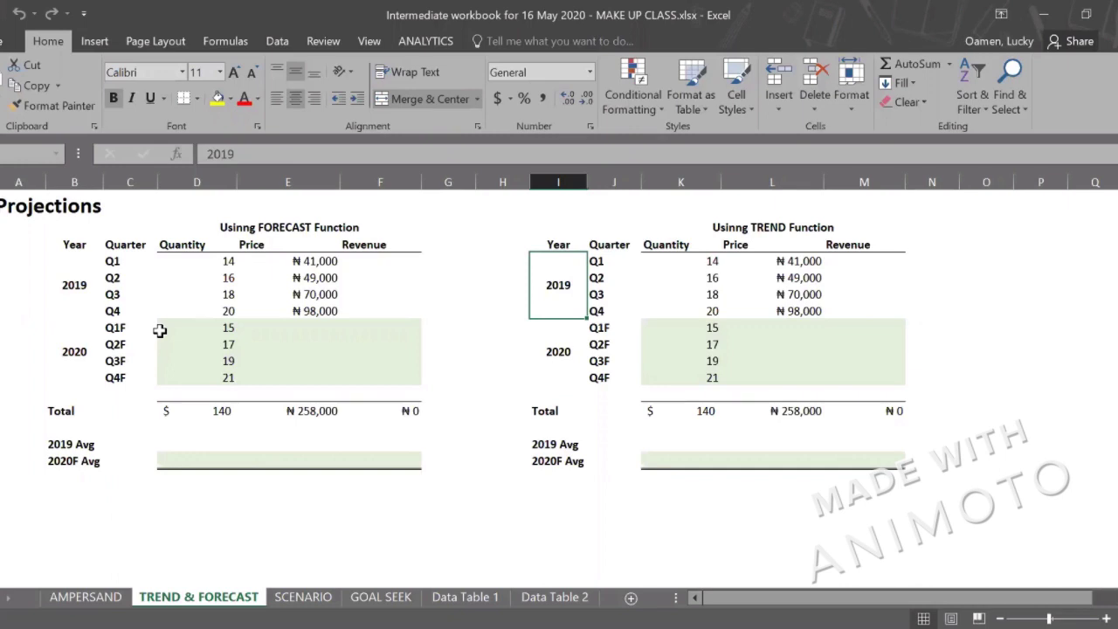
{"action": "left_click", "coordinate": [317, 324]}
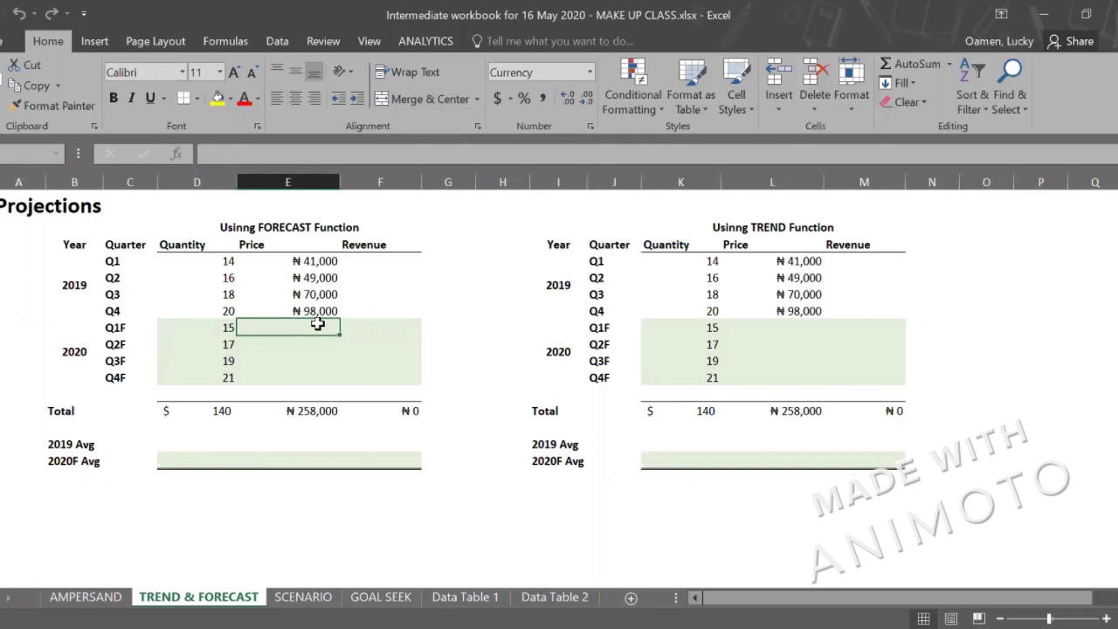
{"action": "left_click", "coordinate": [297, 255]}
{"action": "left_click", "coordinate": [230, 262]}
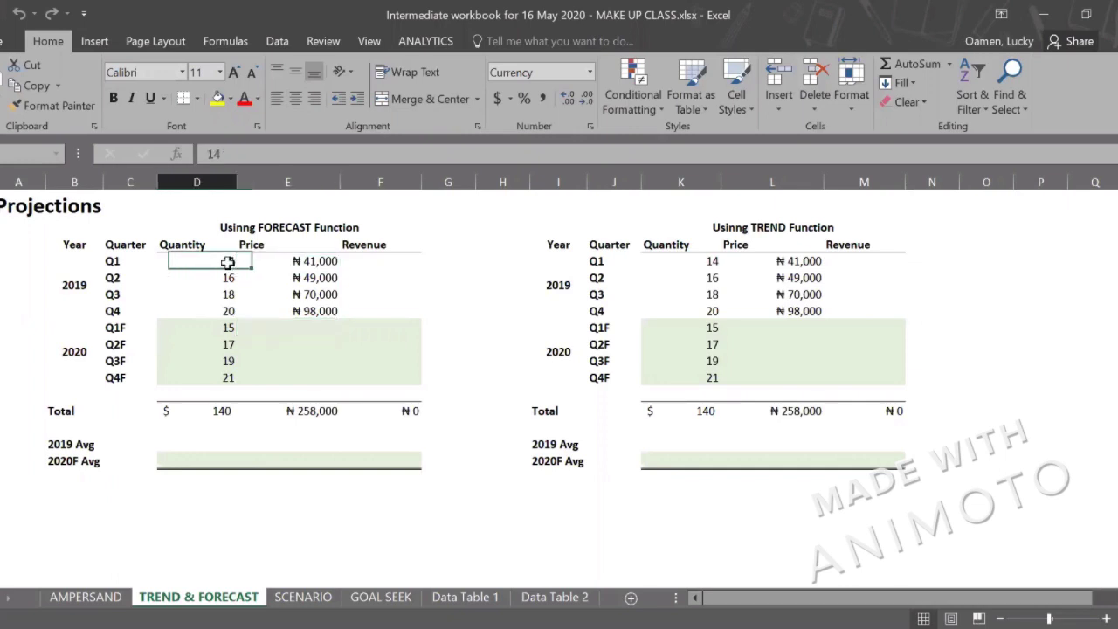
- Calculate 2019 Q1 revenue in F4 of the FORECAST table as =D4*E4 and fill the formula through Q4
{"action": "left_click", "coordinate": [379, 259]}
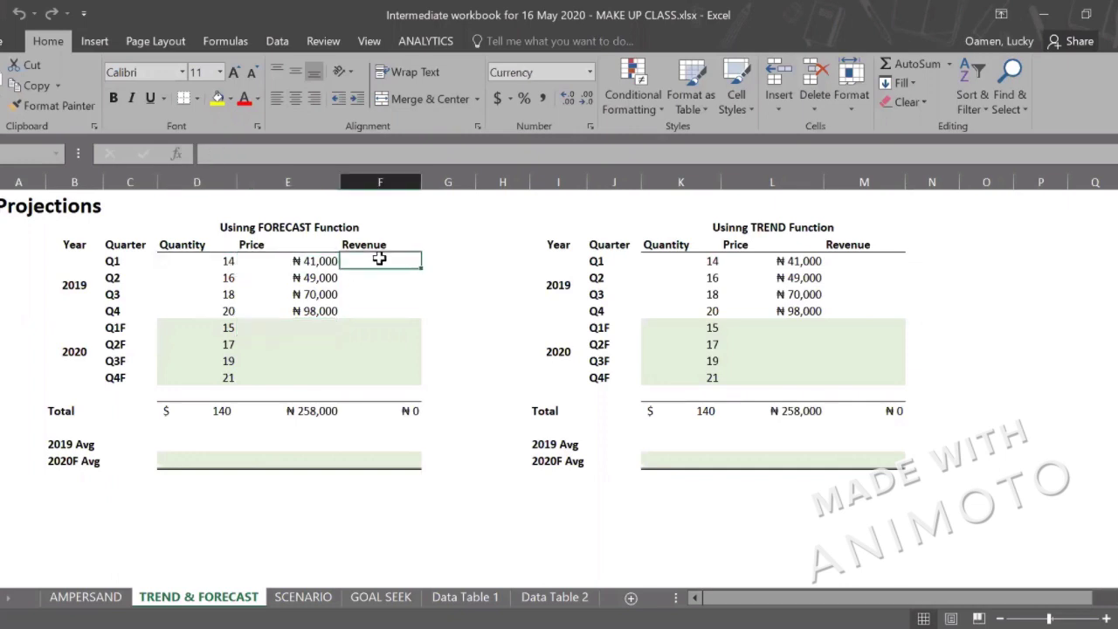
{"action": "type", "text": "="}
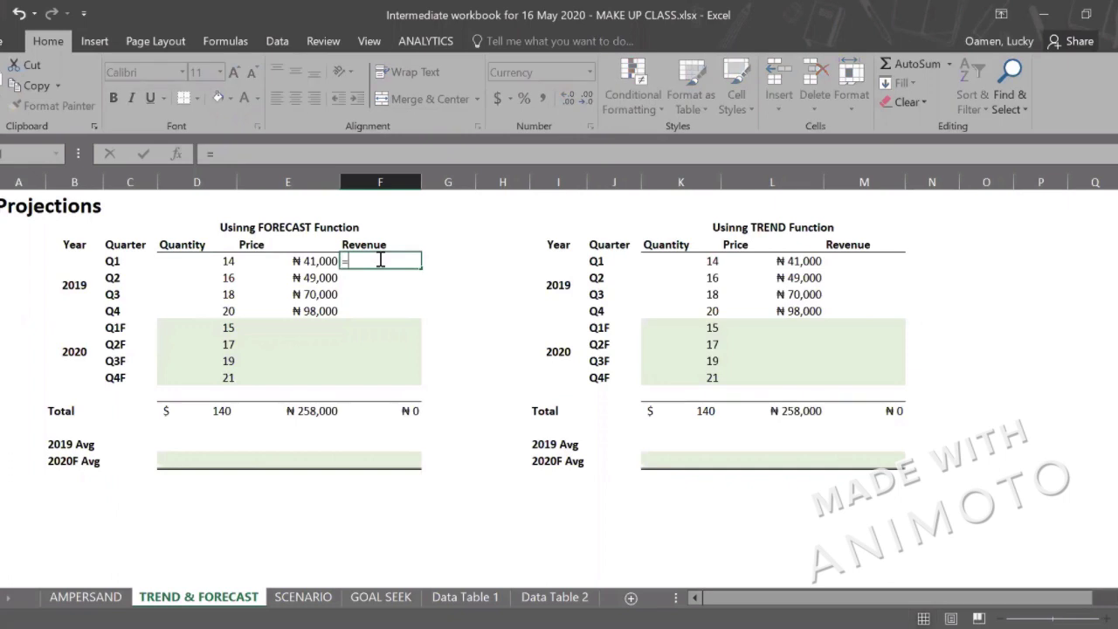
{"action": "key", "text": "Left"}
{"action": "key", "text": "Left"}
{"action": "type", "text": "*"}
{"action": "key", "text": "Left"}
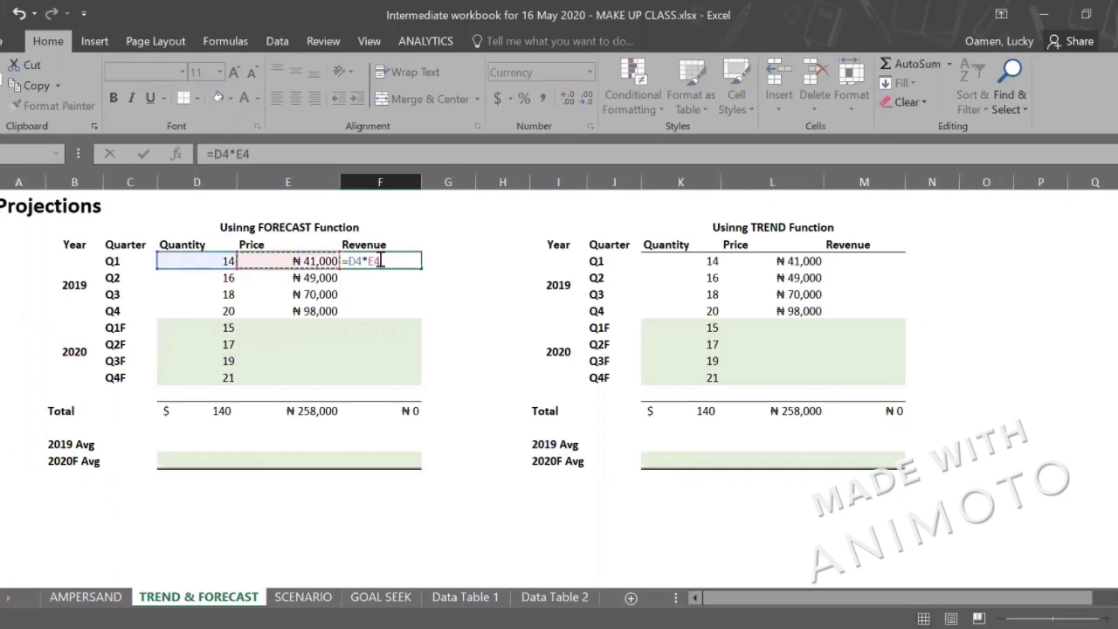
{"action": "key", "text": "ctrl+Return"}
{"action": "left_click_drag", "start_coordinate": [421, 267], "coordinate": [417, 312]}
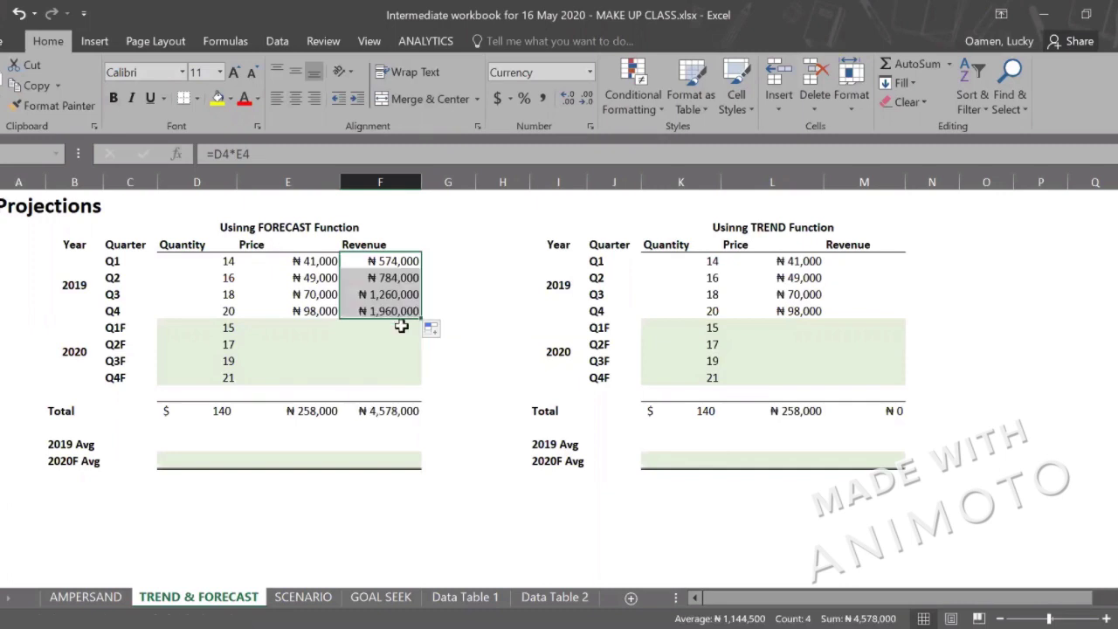
- Enter =D8*E8 as the Q1F revenue in F8 and fill the formula through Q4F
{"action": "left_click", "coordinate": [400, 325]}
{"action": "type", "text": "="}
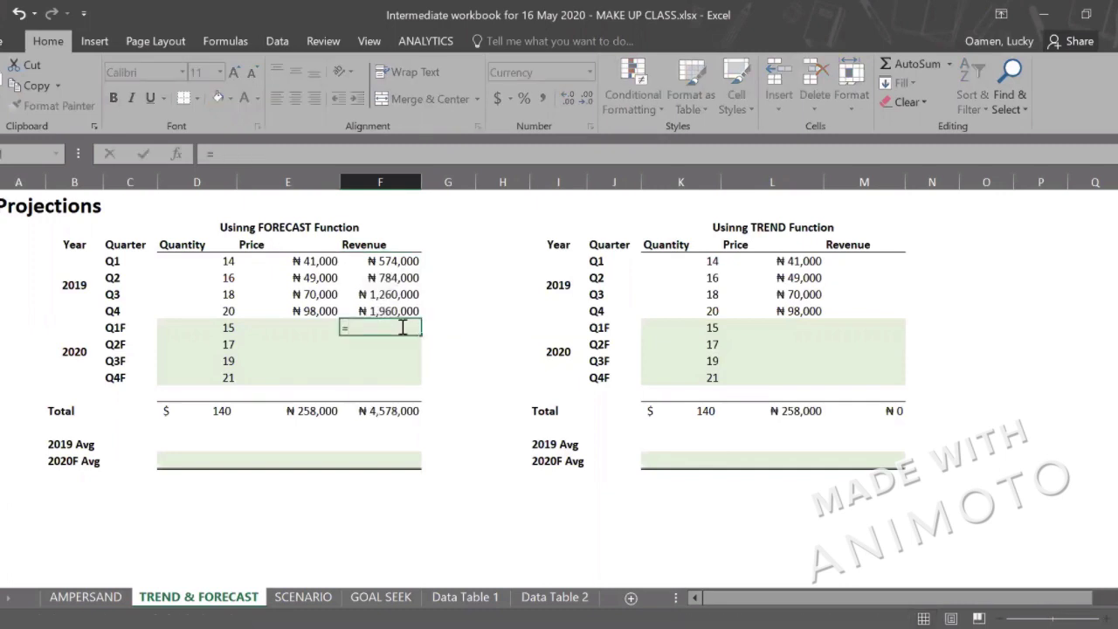
{"action": "key", "text": "Left"}
{"action": "key", "text": "Left"}
{"action": "type", "text": "*"}
{"action": "key", "text": "Left"}
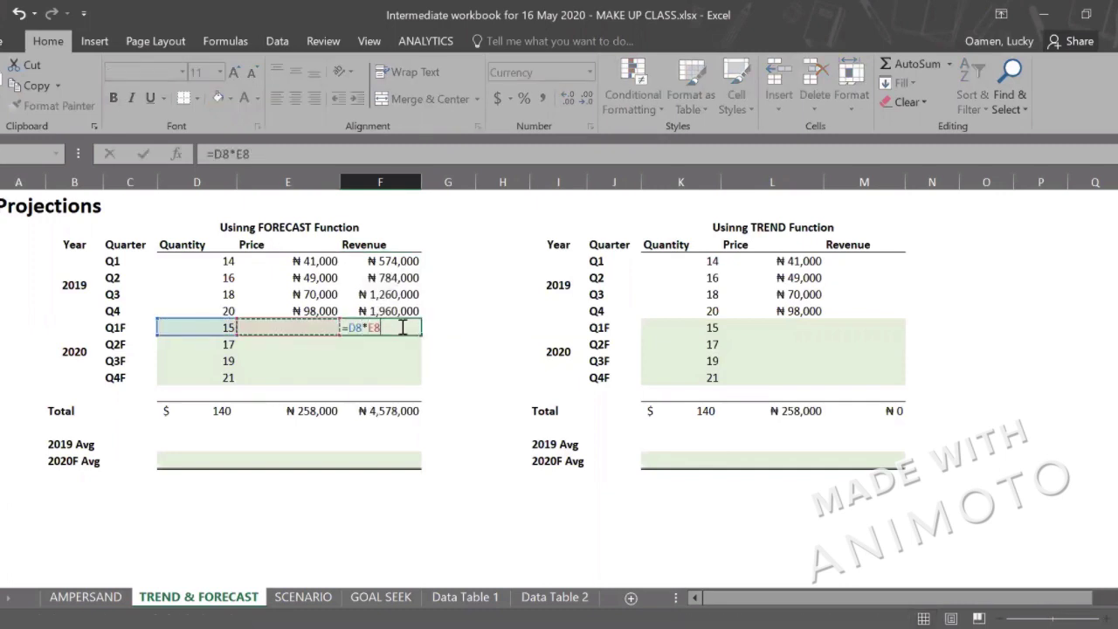
{"action": "key", "text": "Return"}
{"action": "left_click", "coordinate": [401, 327]}
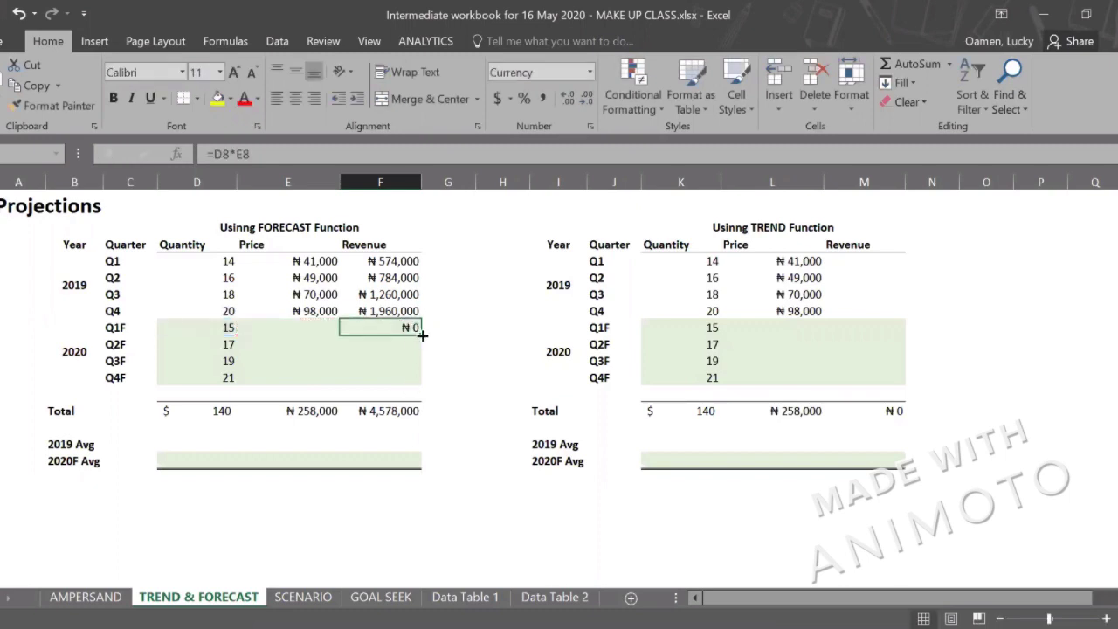
{"action": "left_click_drag", "start_coordinate": [422, 335], "coordinate": [415, 385]}
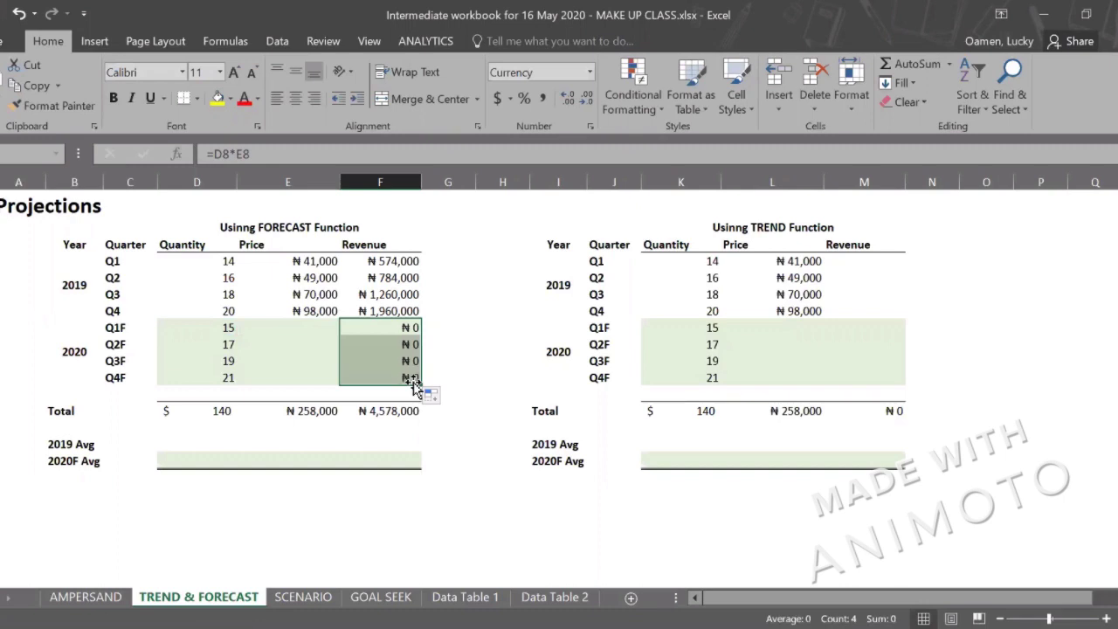
{"action": "left_click", "coordinate": [305, 325]}
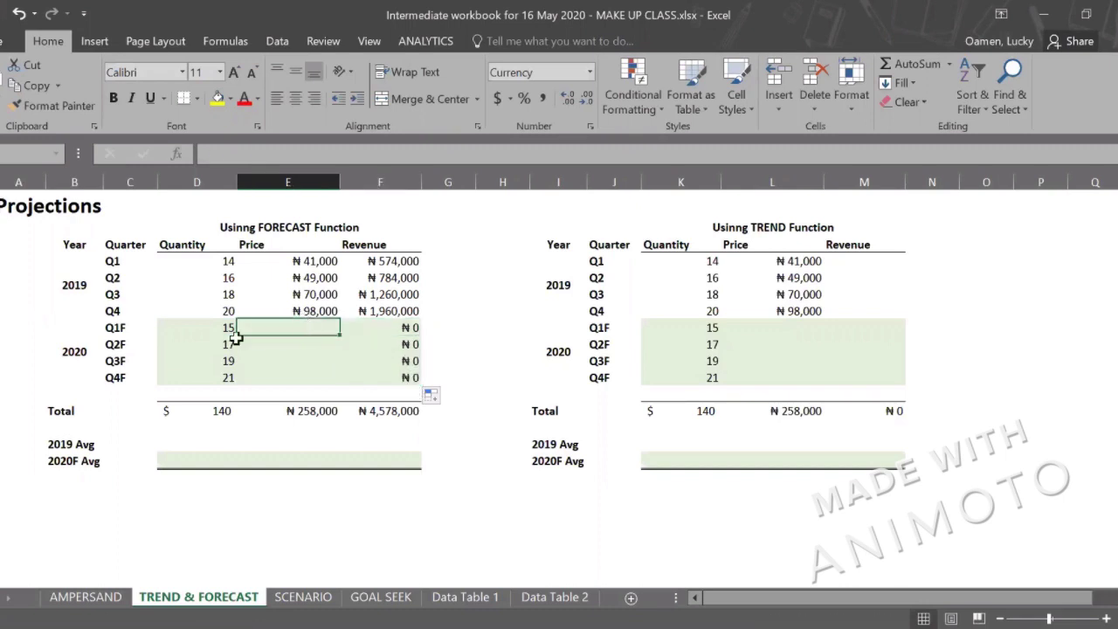
{"action": "left_click_drag", "start_coordinate": [210, 328], "coordinate": [204, 384]}
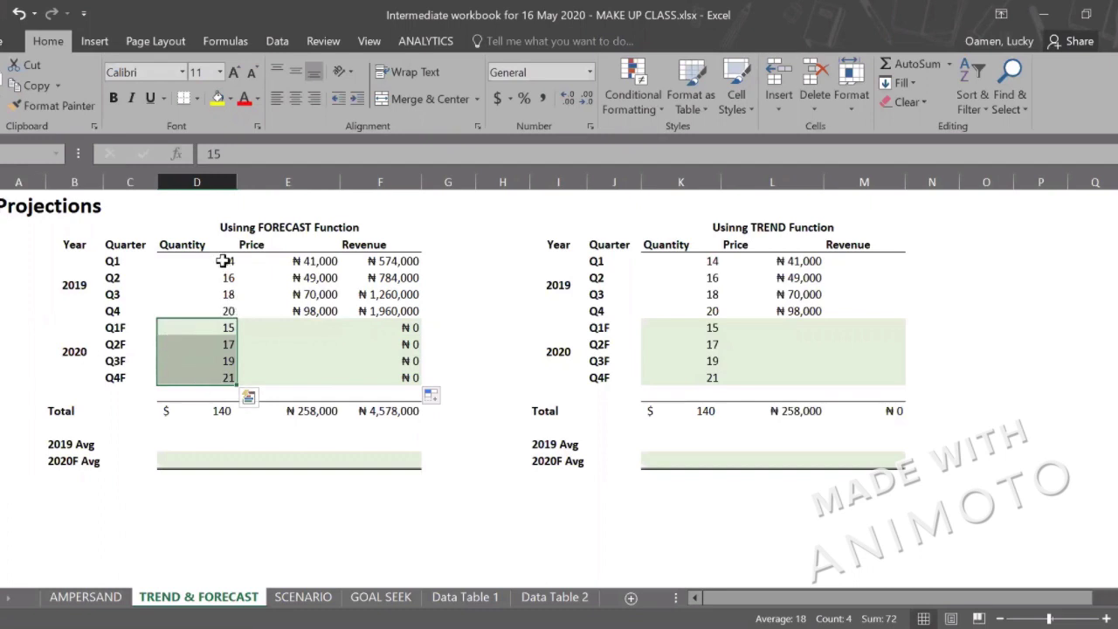
{"action": "left_click_drag", "start_coordinate": [224, 260], "coordinate": [281, 304]}
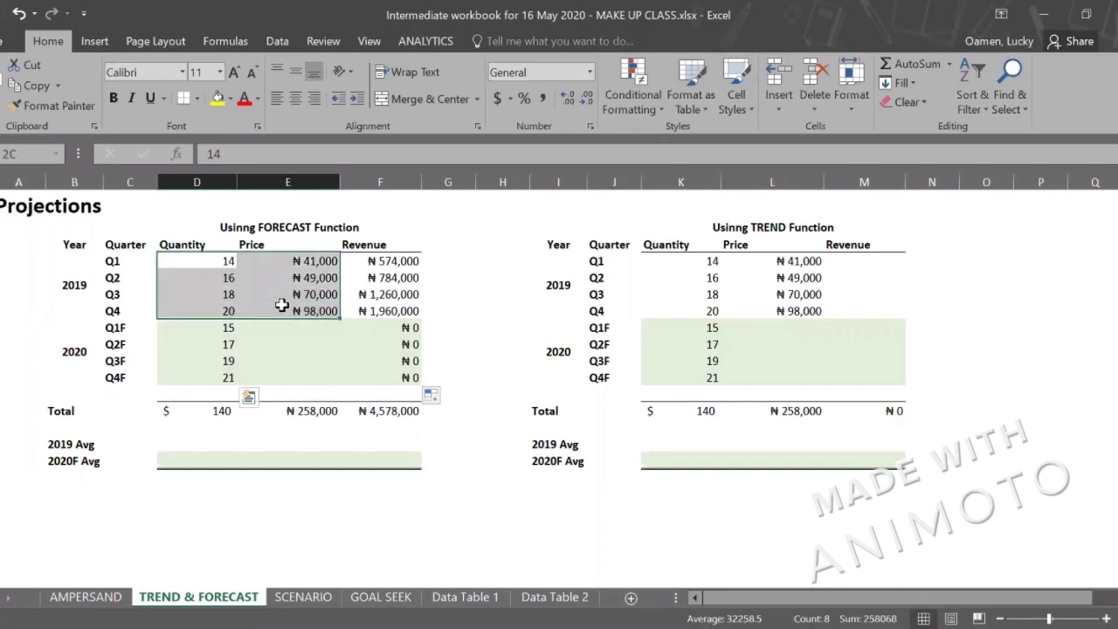
- Forecast the Q1F price in E8 with the FORECAST function, using D8 as x, E4:E7 as known ys and D4:D7 as known xs
{"action": "left_click", "coordinate": [299, 324]}
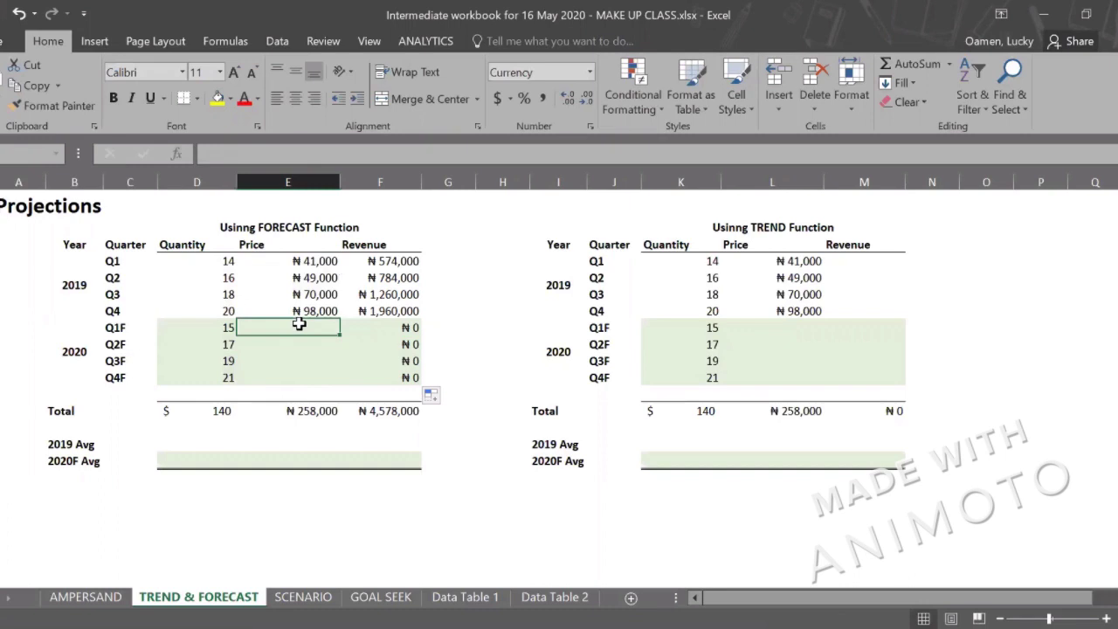
{"action": "type", "text": "="}
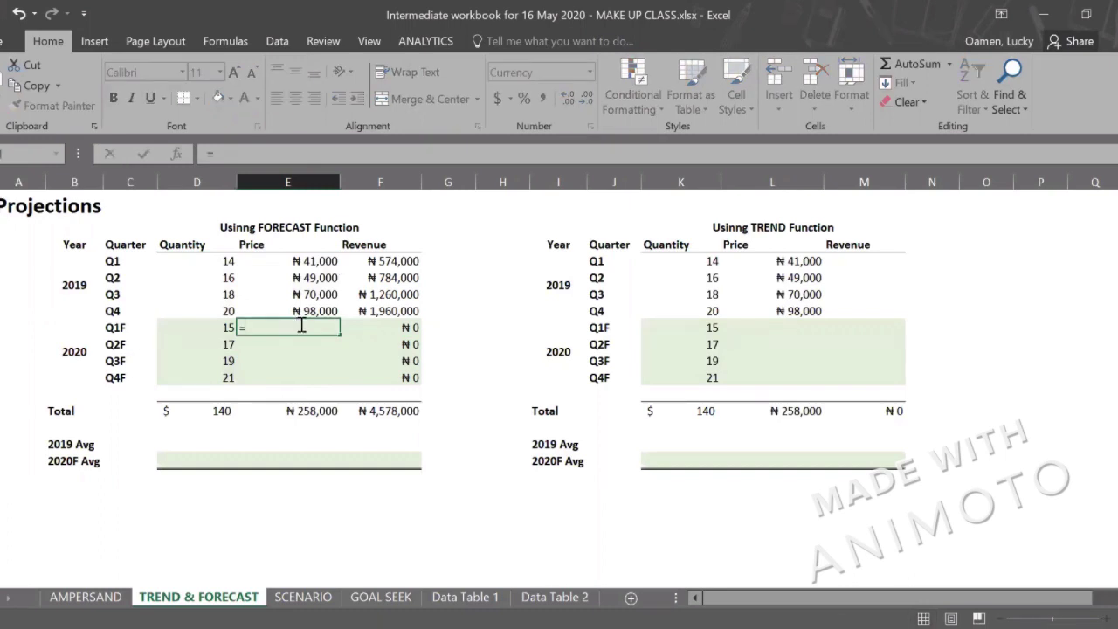
{"action": "type", "text": "FORECAS"}
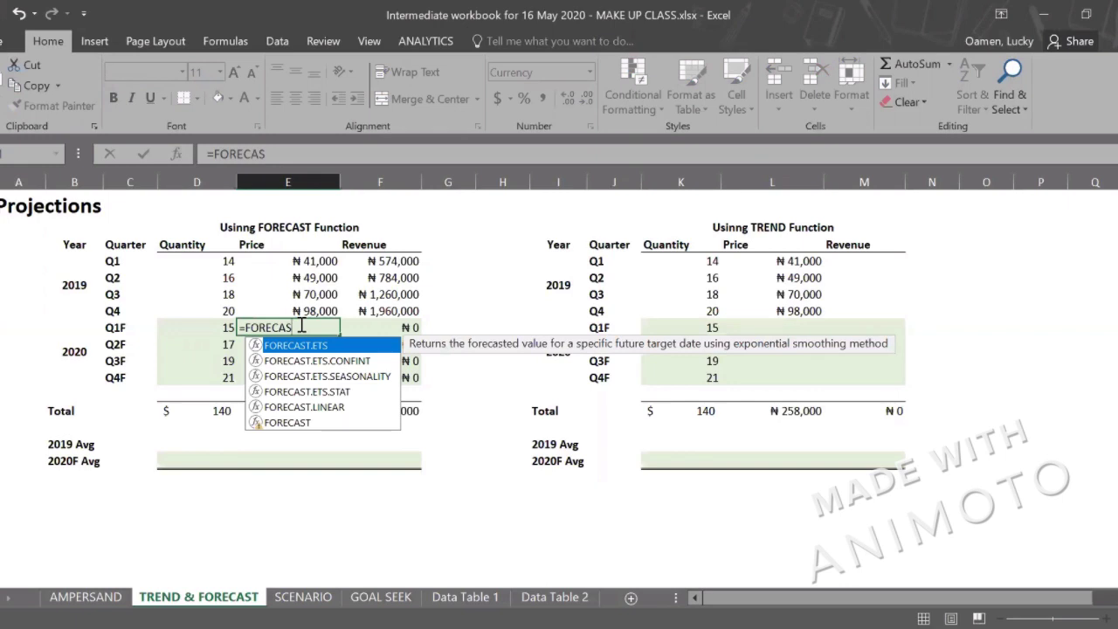
{"action": "type", "text": "T"}
{"action": "key", "text": "Down"}
{"action": "key", "text": "Down"}
{"action": "key", "text": "Down"}
{"action": "key", "text": "Down"}
{"action": "key", "text": "Down"}
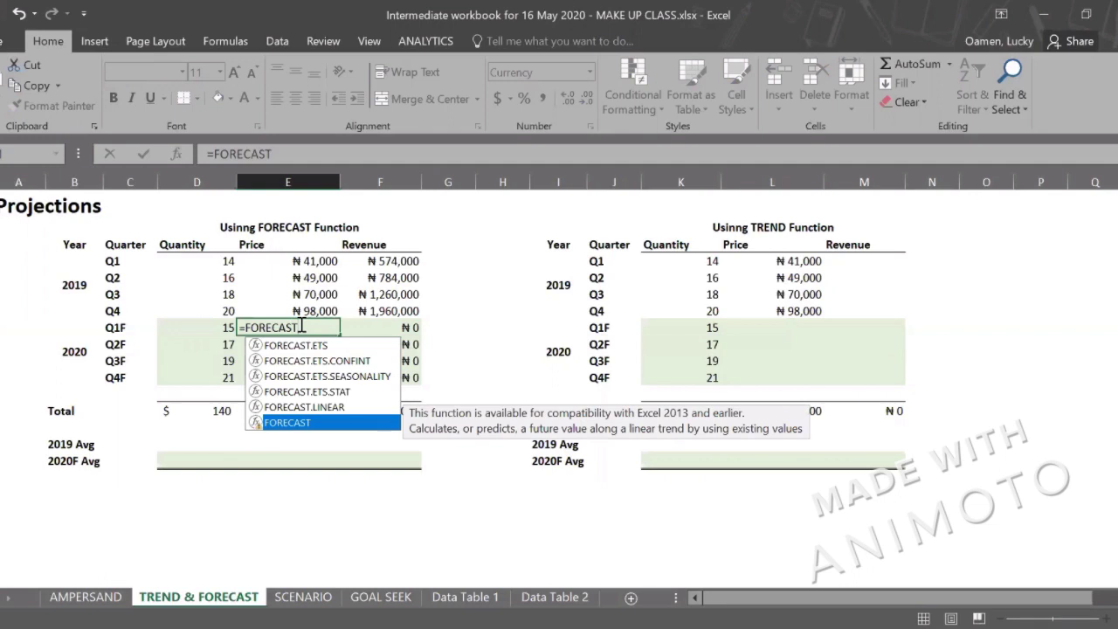
{"action": "key", "text": "Tab"}
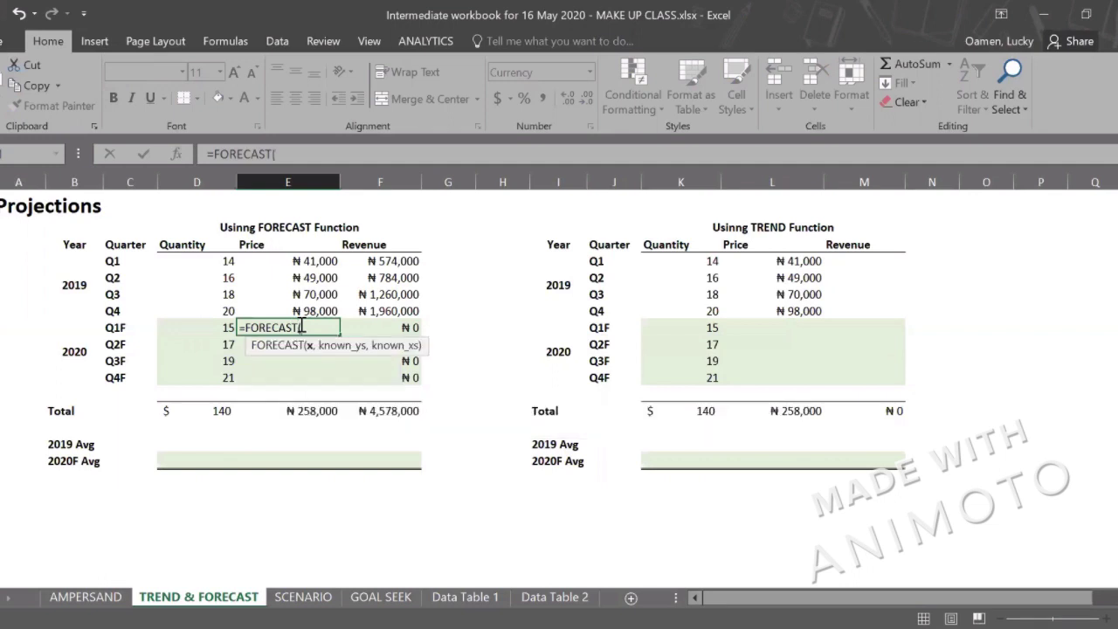
{"action": "left_click", "coordinate": [214, 331]}
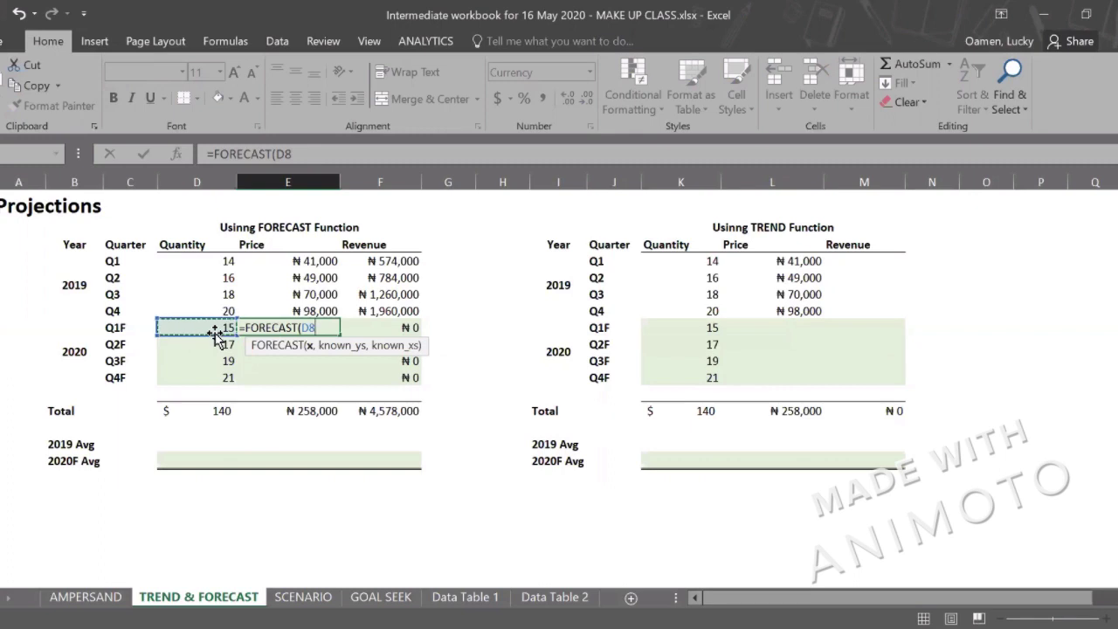
{"action": "type", "text": ","}
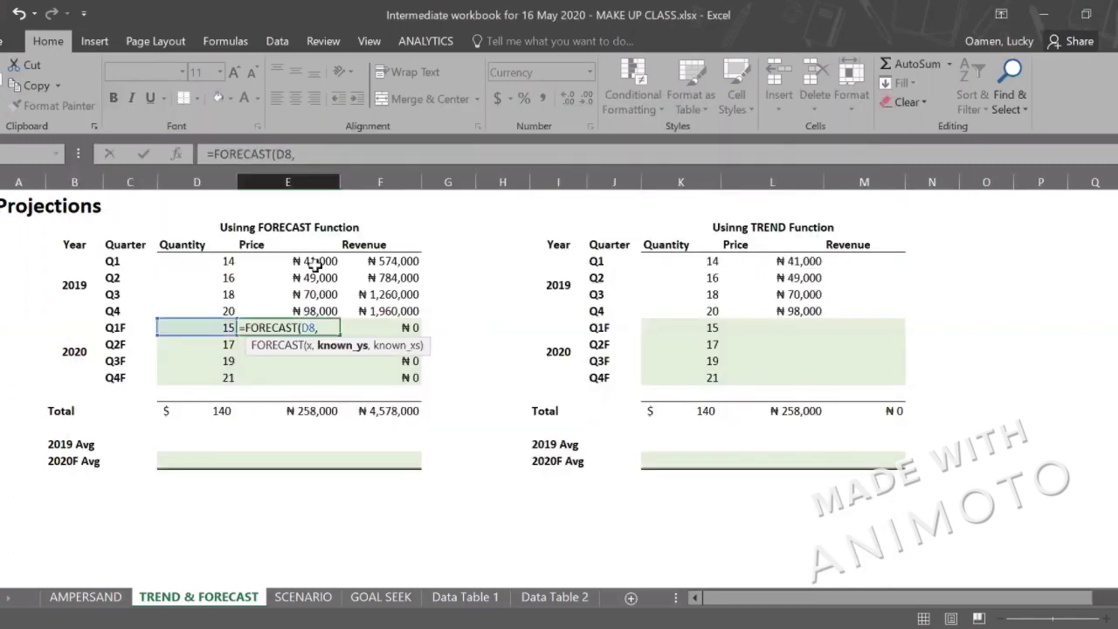
{"action": "left_click_drag", "start_coordinate": [313, 264], "coordinate": [312, 306]}
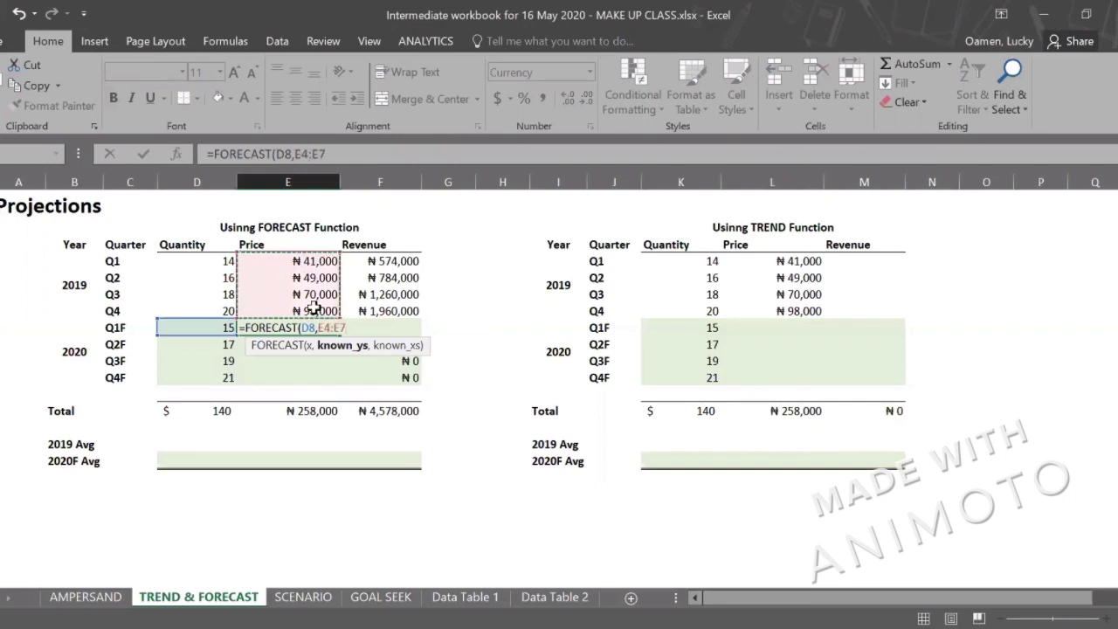
{"action": "type", "text": ","}
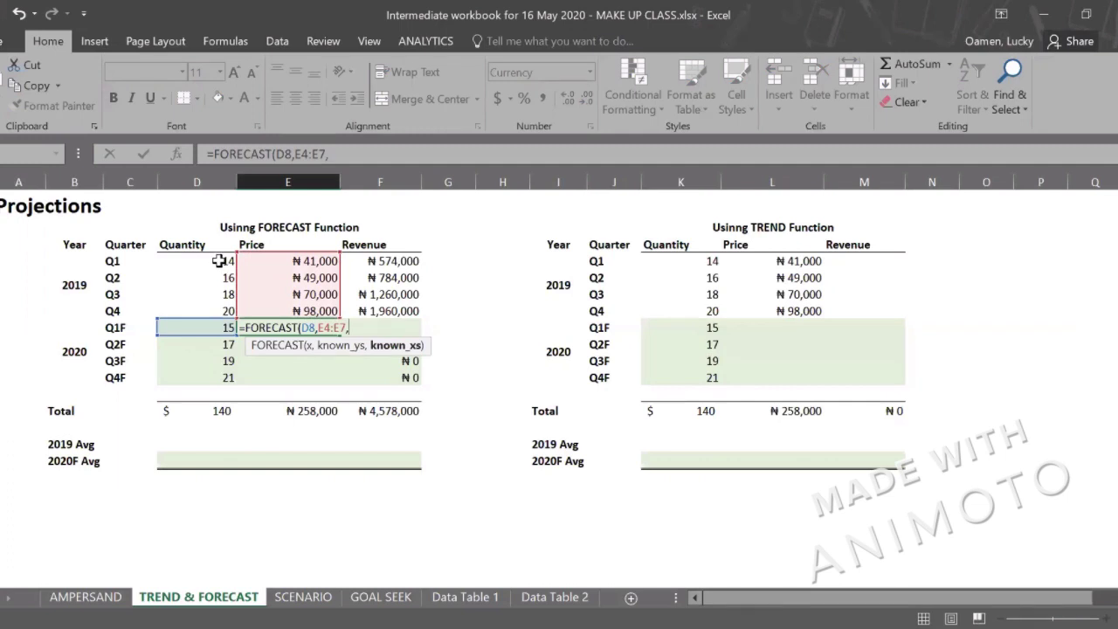
{"action": "left_click", "coordinate": [219, 264]}
{"action": "left_click_drag", "start_coordinate": [219, 268], "coordinate": [220, 303]}
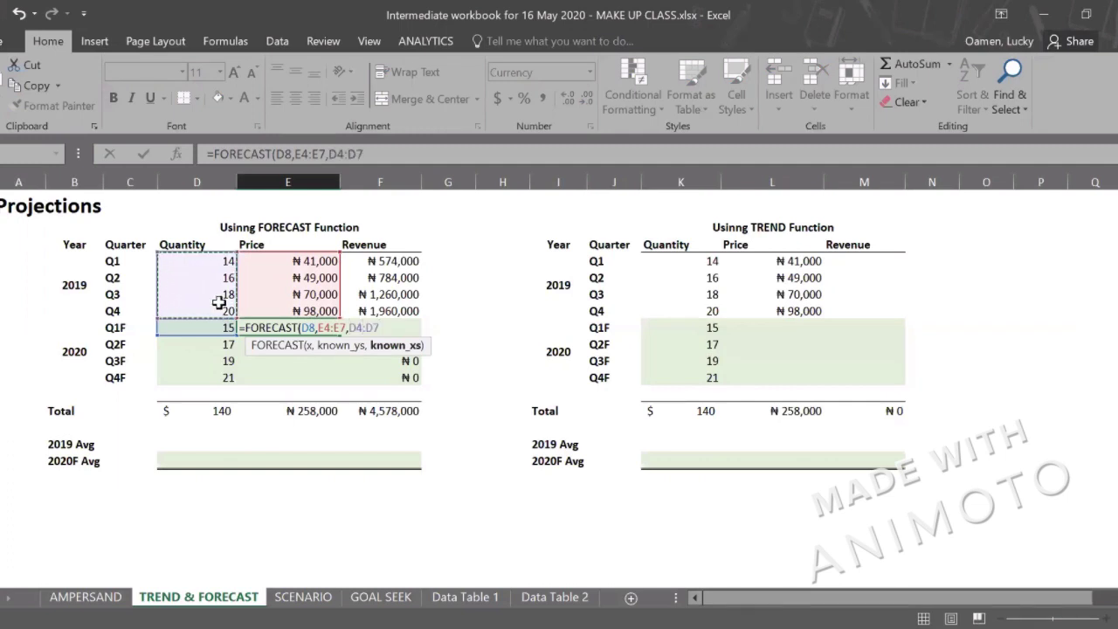
{"action": "key", "text": "Return"}
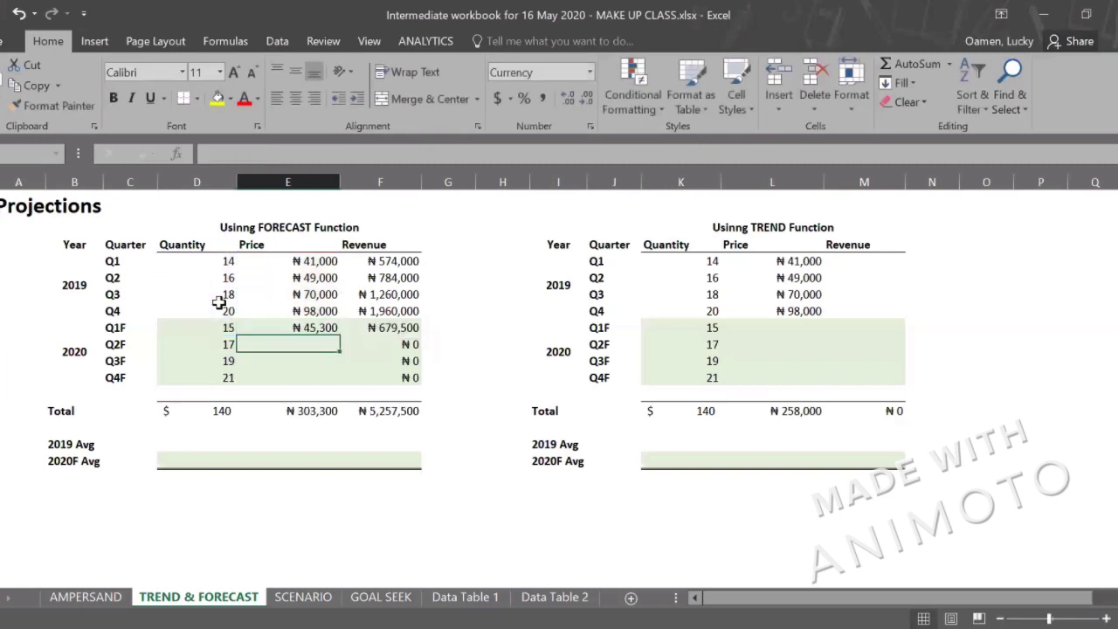
- Make the known ranges in E8's FORECAST formula absolute as $E$4:$E$7 and $D$4:$D$7, and fill it through Q4F
{"action": "key", "text": "Up"}
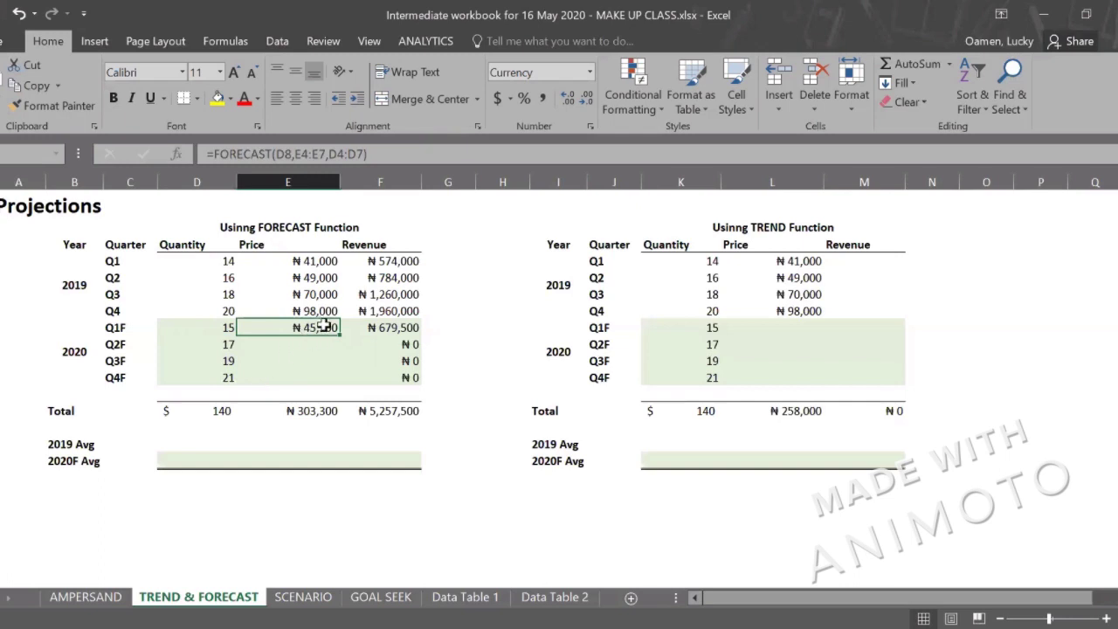
{"action": "left_click", "coordinate": [304, 154]}
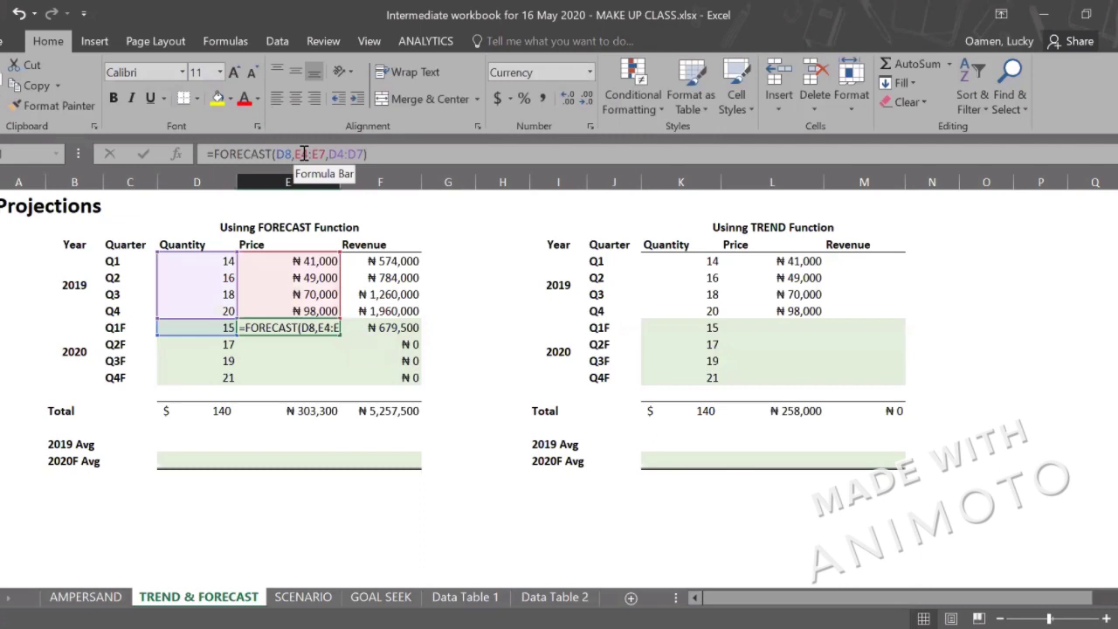
{"action": "double_click", "coordinate": [304, 154]}
{"action": "left_click_drag", "start_coordinate": [310, 154], "coordinate": [316, 157]}
{"action": "key", "text": "F4"}
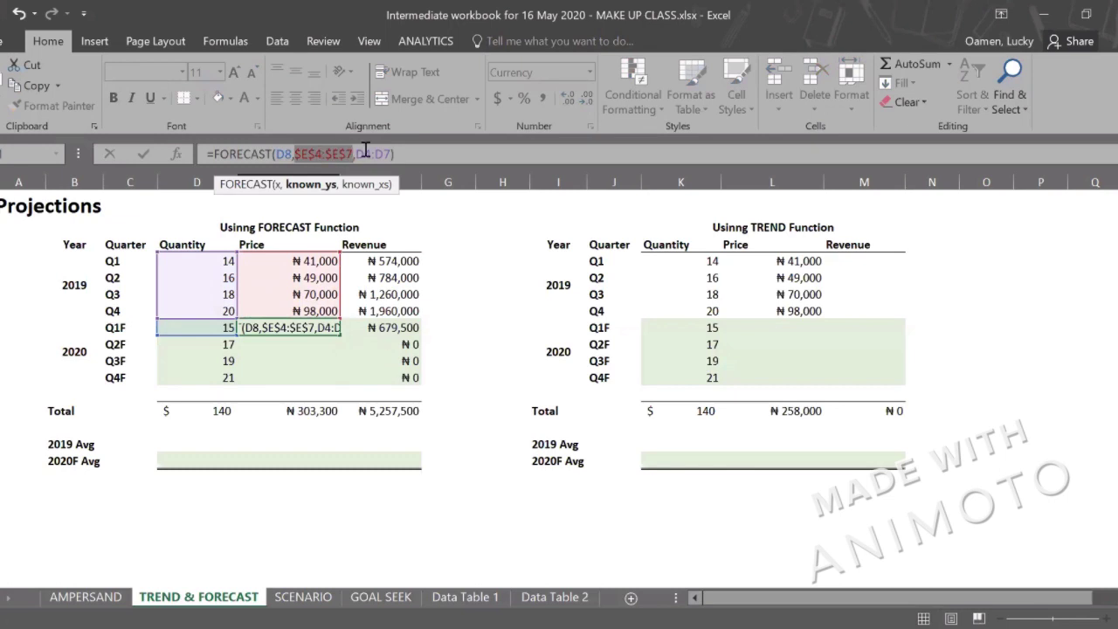
{"action": "left_click_drag", "start_coordinate": [365, 152], "coordinate": [384, 154]}
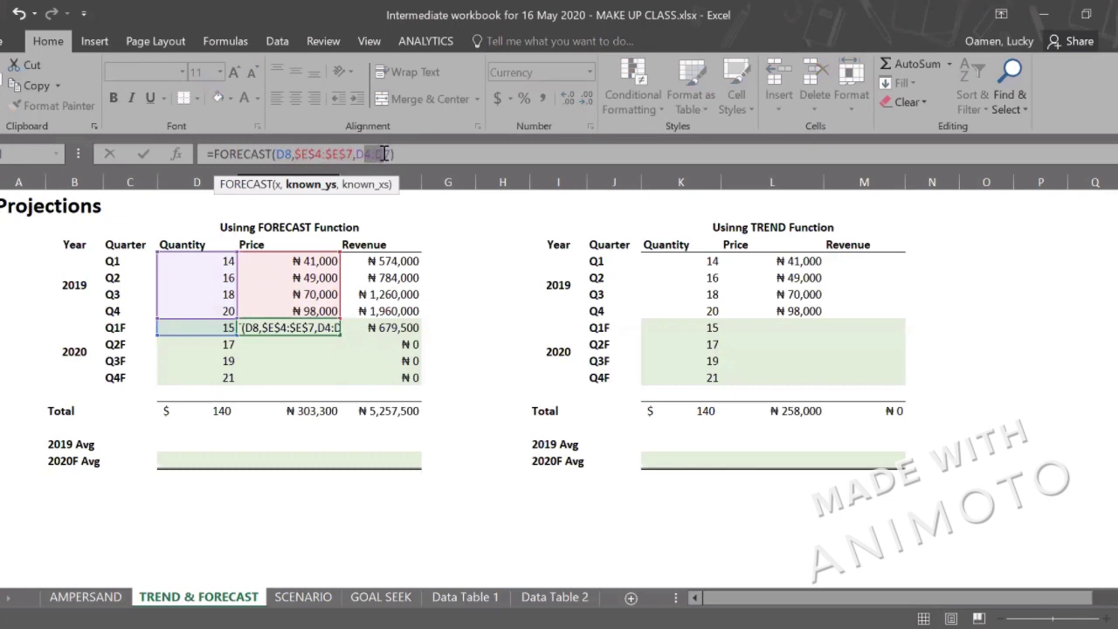
{"action": "key", "text": "F4"}
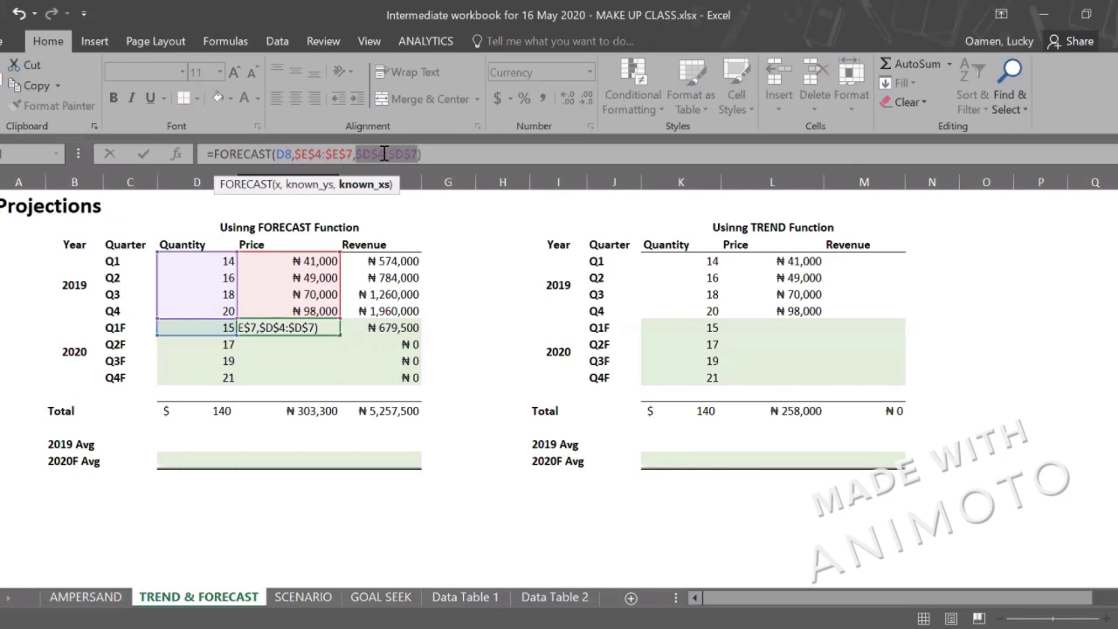
{"action": "key", "text": "Return"}
{"action": "key", "text": "Up"}
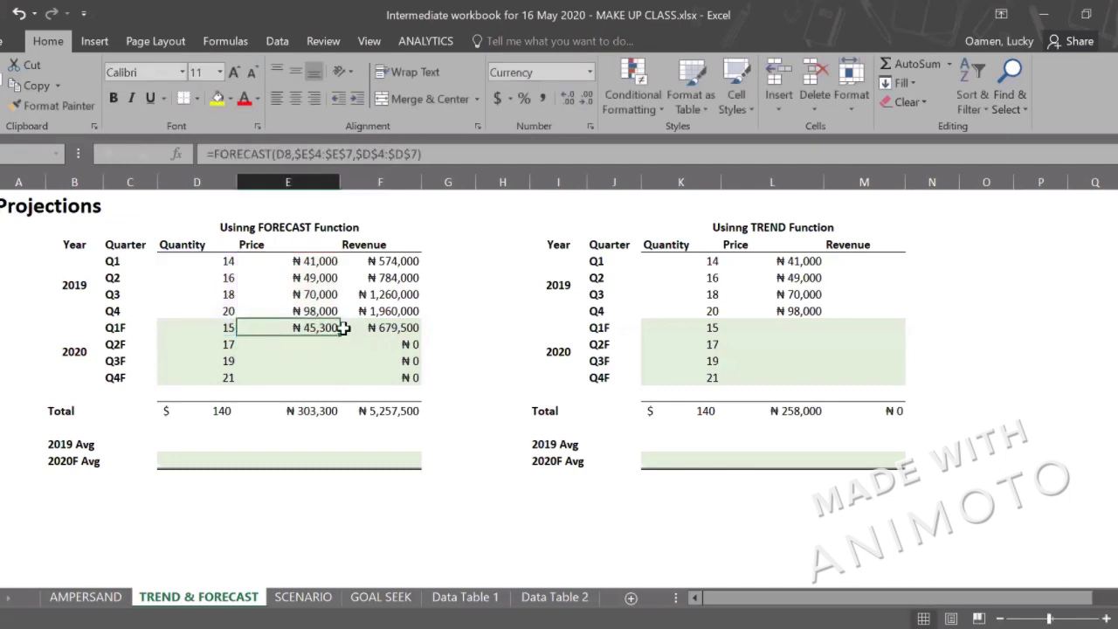
{"action": "left_click_drag", "start_coordinate": [339, 335], "coordinate": [332, 380]}
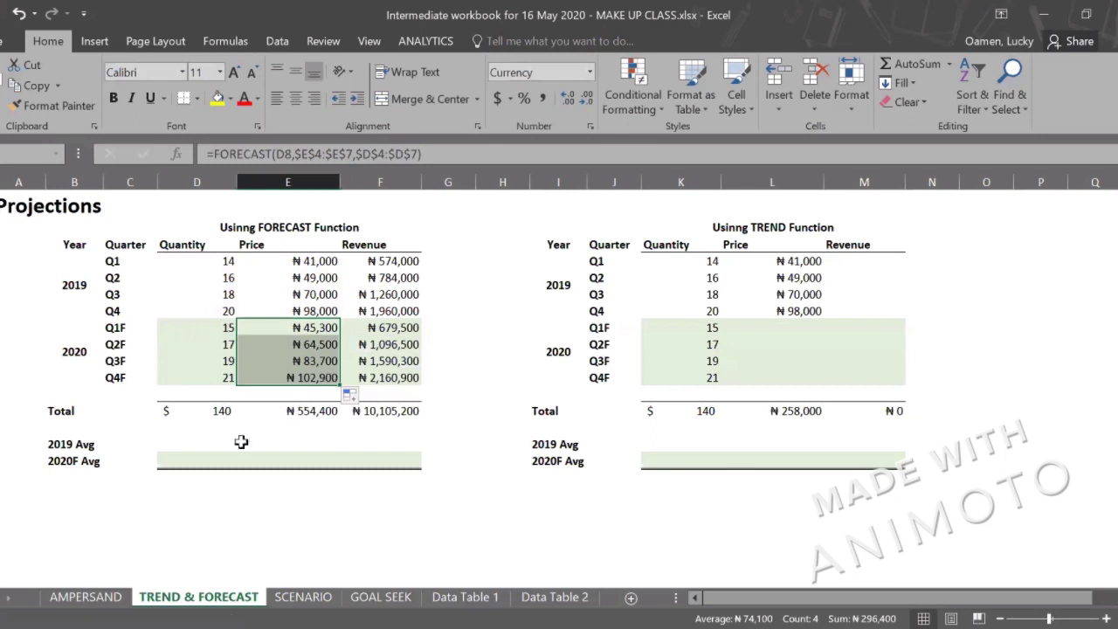
{"action": "left_click", "coordinate": [202, 438]}
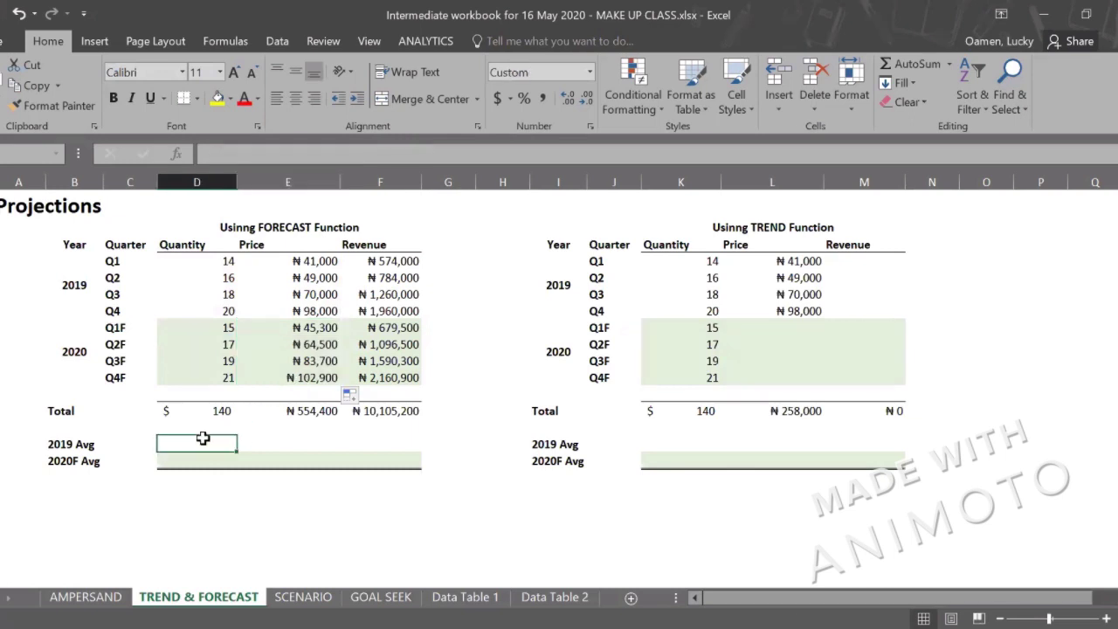
{"action": "left_click", "coordinate": [270, 438]}
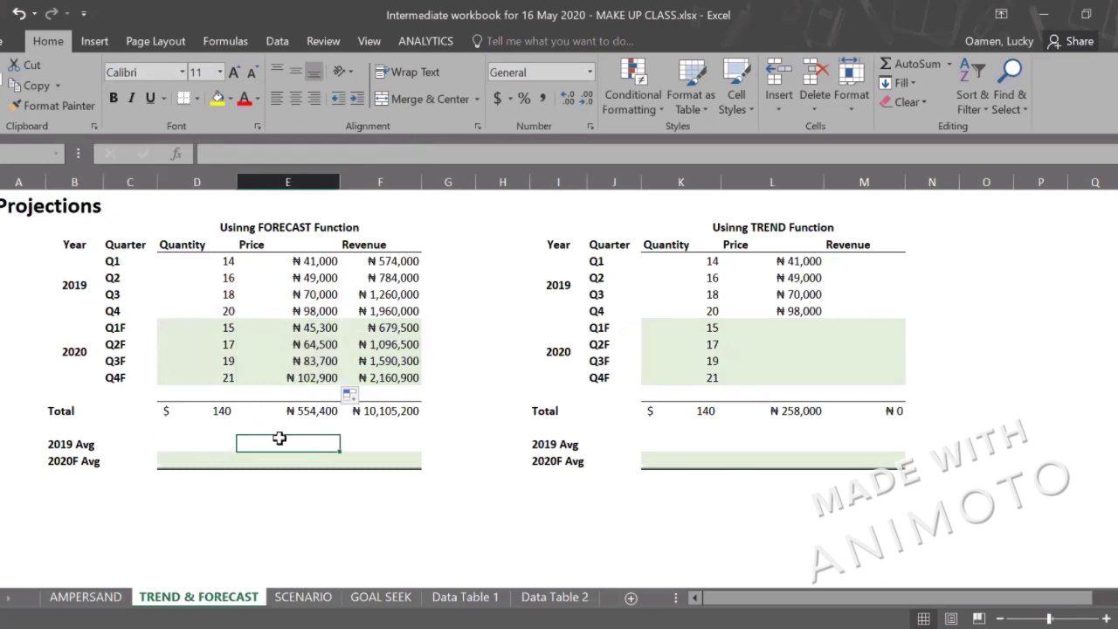
{"action": "left_click", "coordinate": [379, 437]}
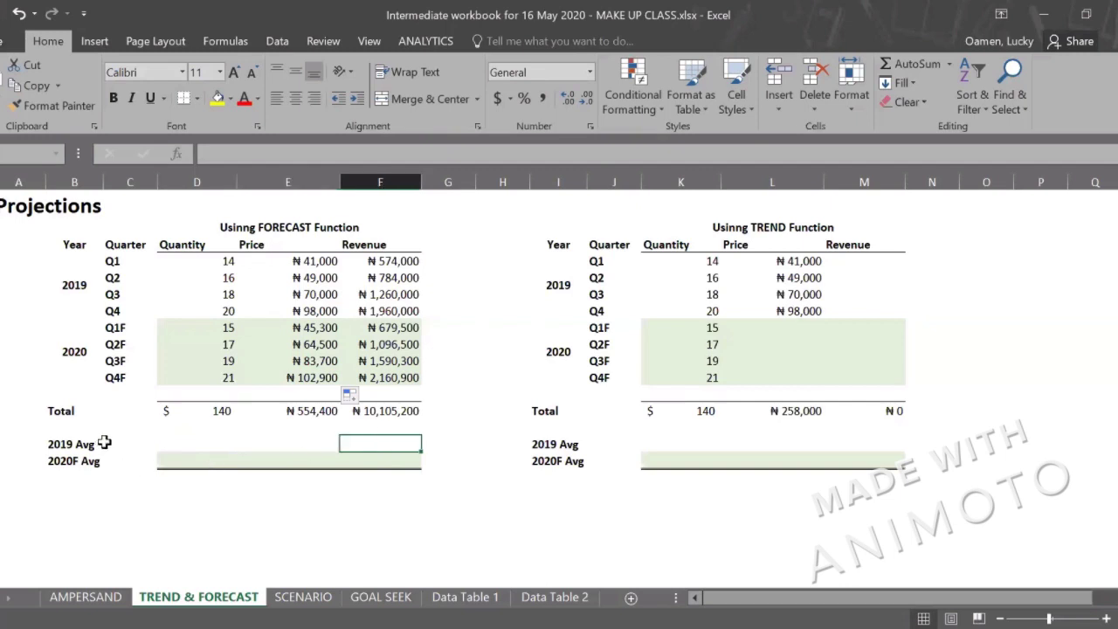
{"action": "left_click", "coordinate": [191, 455]}
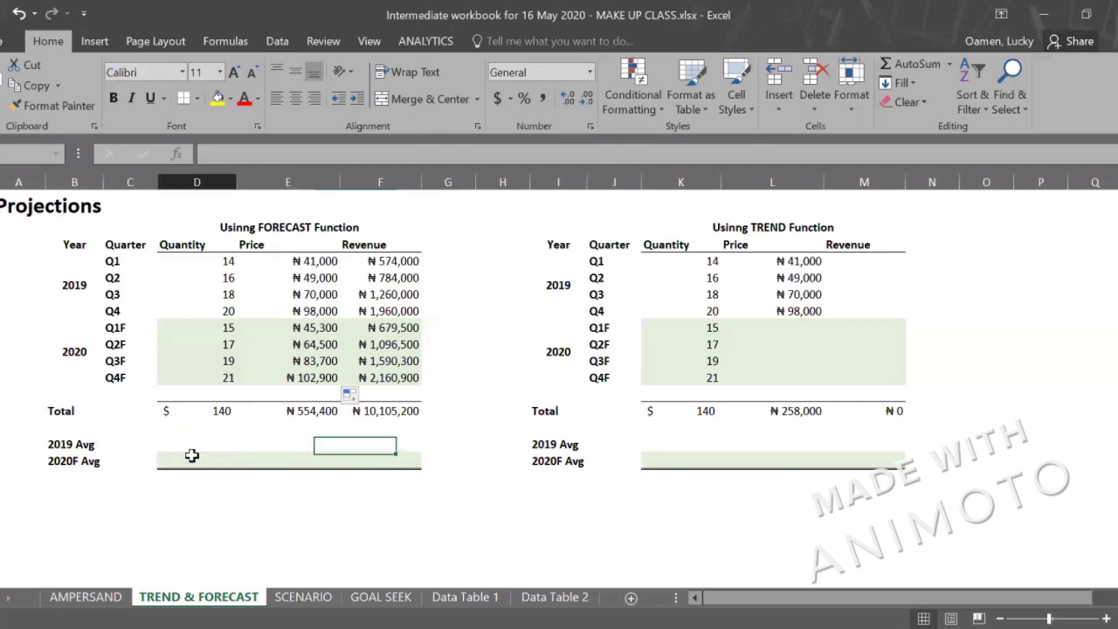
- Calculate the 2019 Avg quantity of the FORECAST table as =AVERAGE(D4:D7) and give the cell the General number format
{"action": "left_click", "coordinate": [268, 455]}
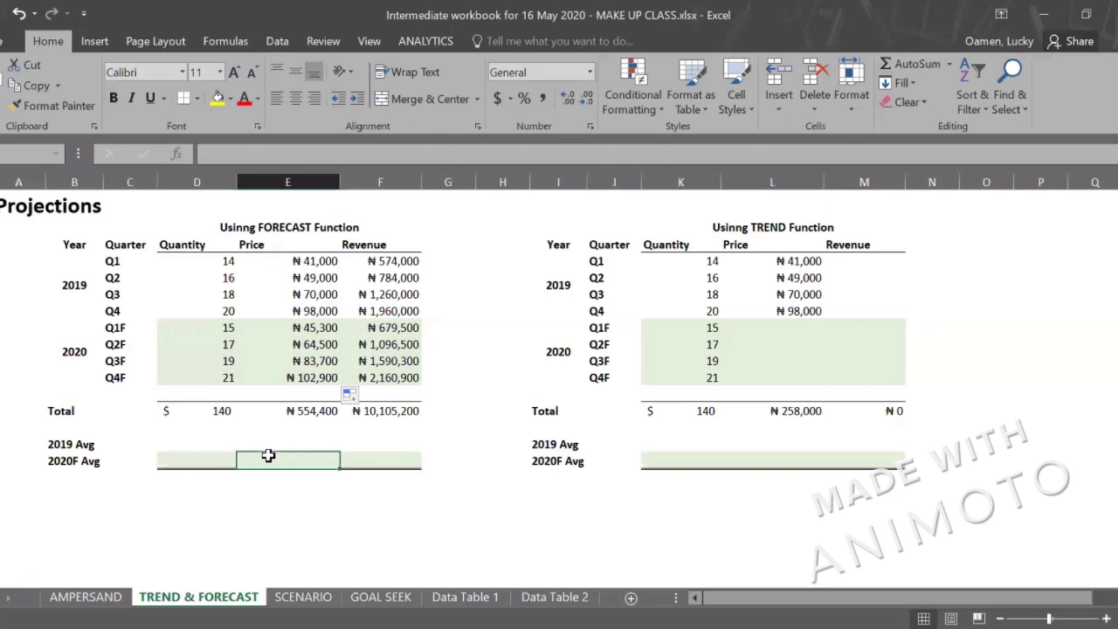
{"action": "left_click", "coordinate": [368, 458]}
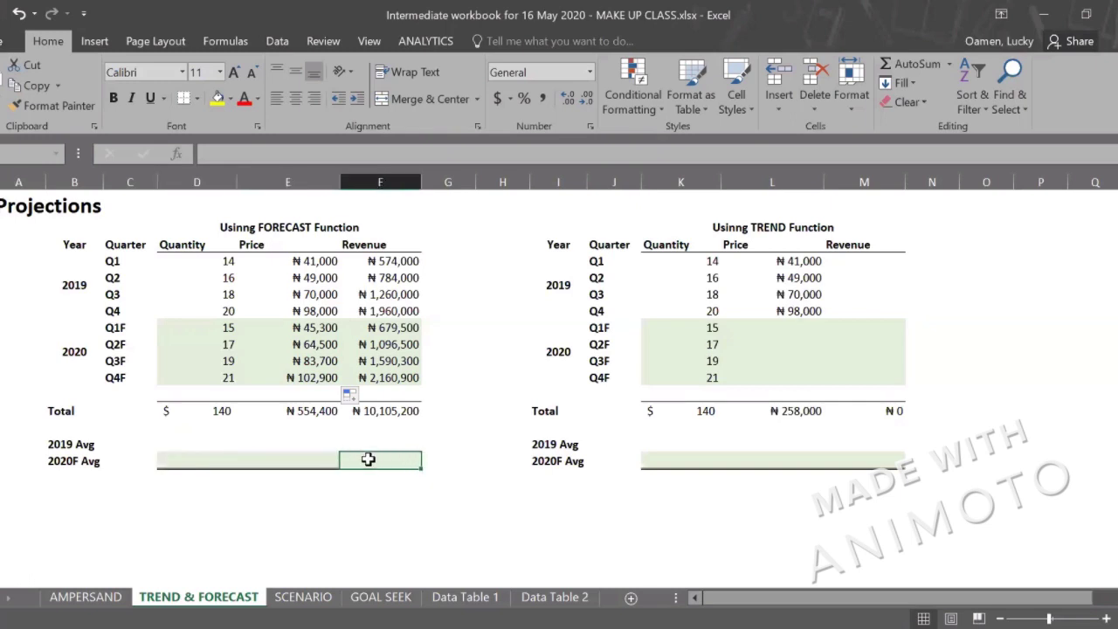
{"action": "left_click", "coordinate": [200, 441]}
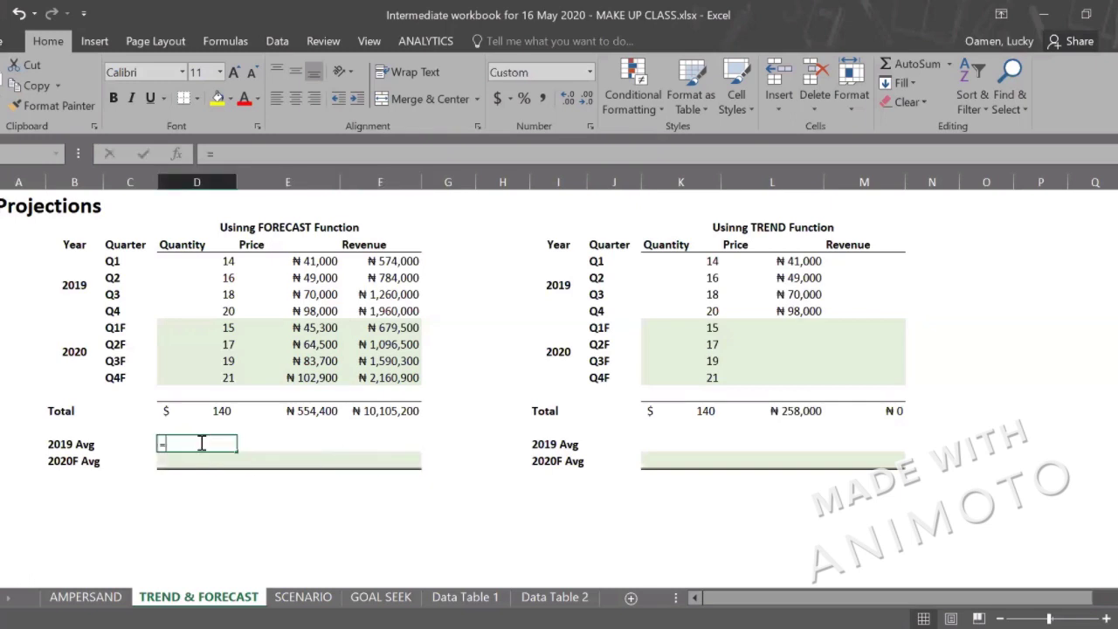
{"action": "type", "text": "=A"}
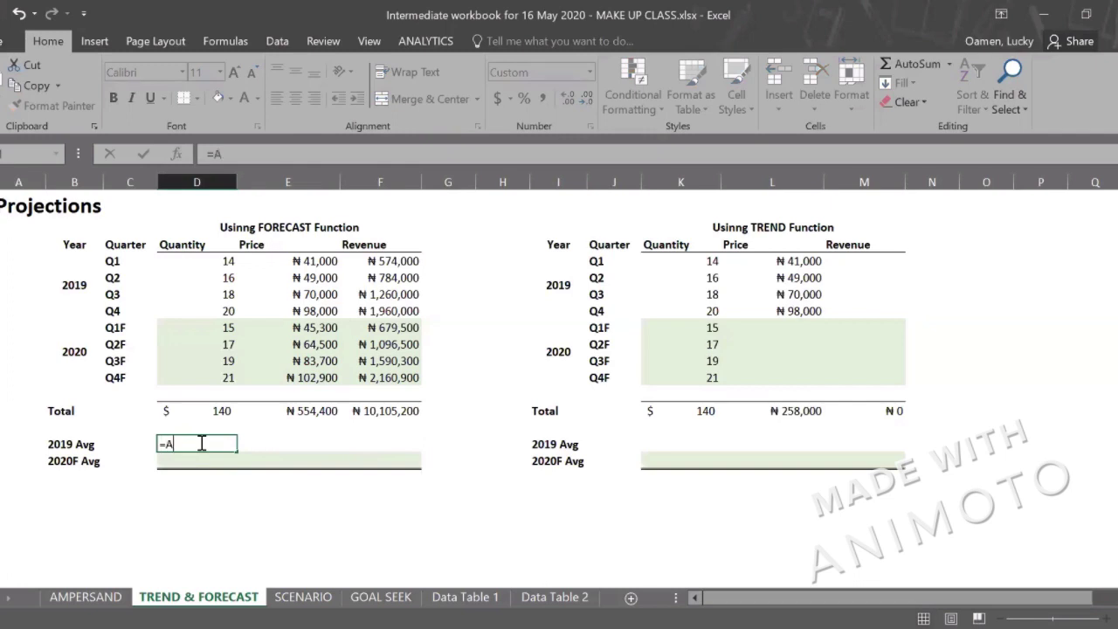
{"action": "type", "text": "VERAGE("}
{"action": "left_click", "coordinate": [222, 262]}
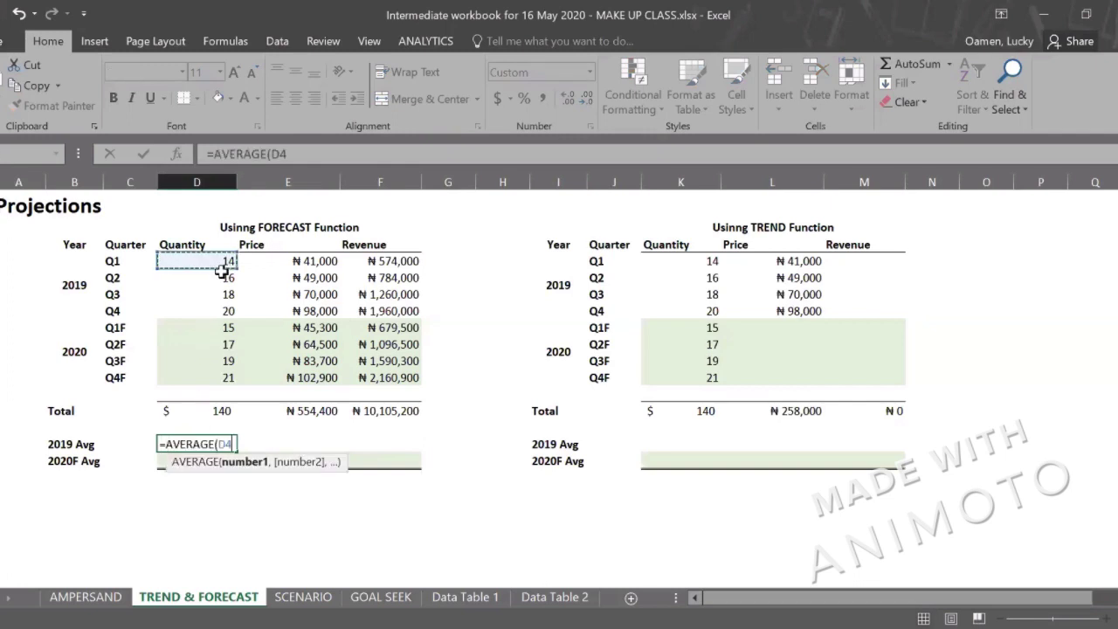
{"action": "left_click_drag", "start_coordinate": [223, 272], "coordinate": [222, 299]}
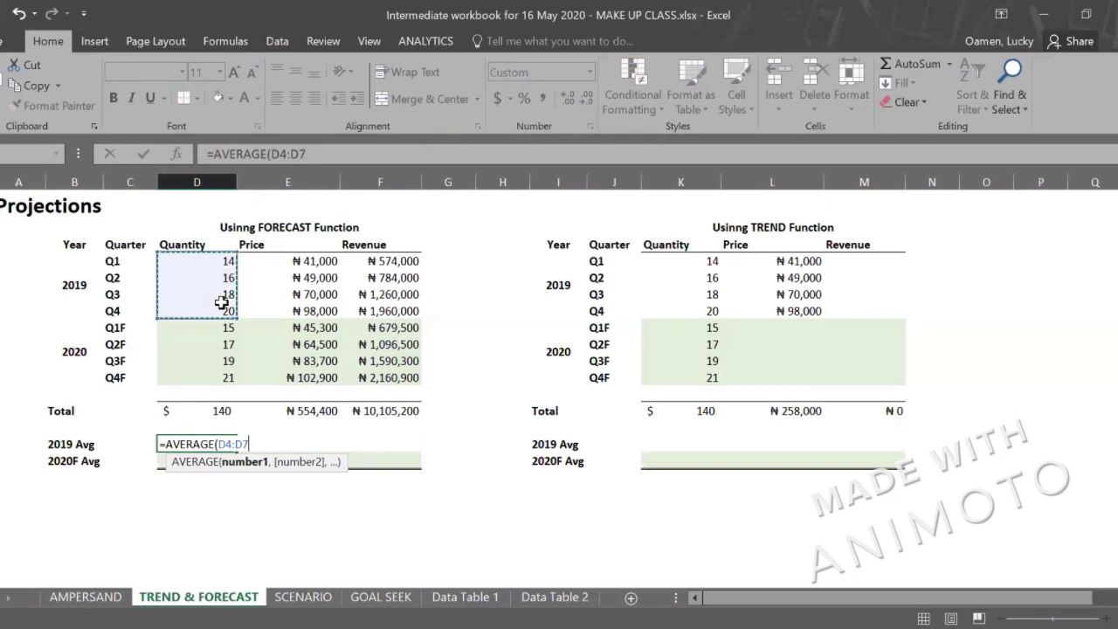
{"action": "key", "text": "Return"}
{"action": "key", "text": "Up"}
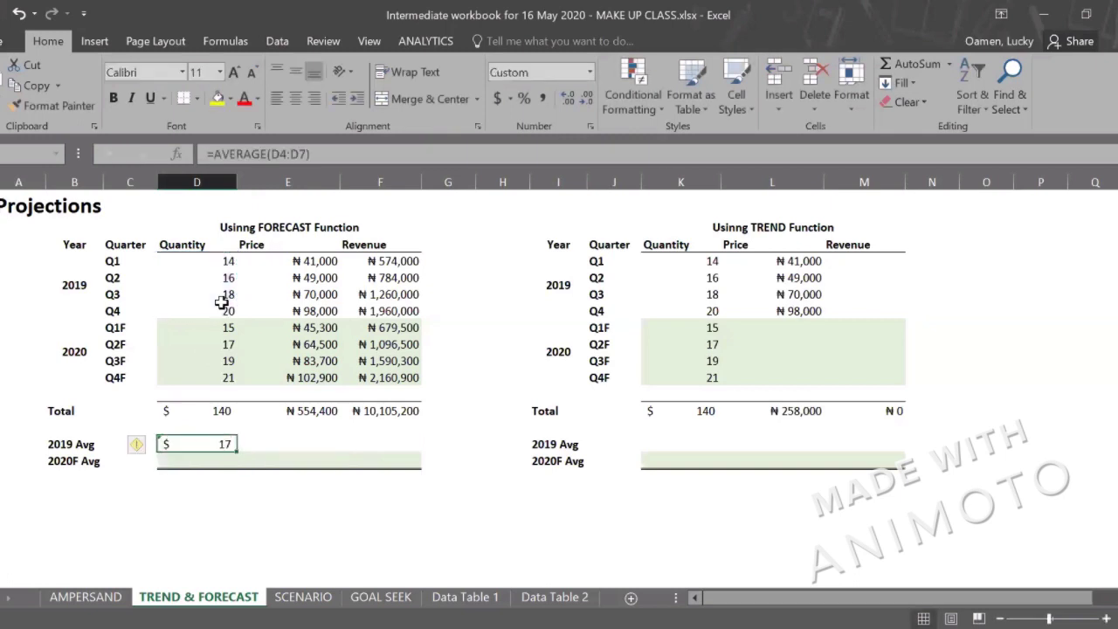
{"action": "key", "text": "ctrl+shift+asciitilde"}
- Calculate the 2020F Avg quantity of the FORECAST table as =AVERAGE(D8:D11)
{"action": "key", "text": "Down"}
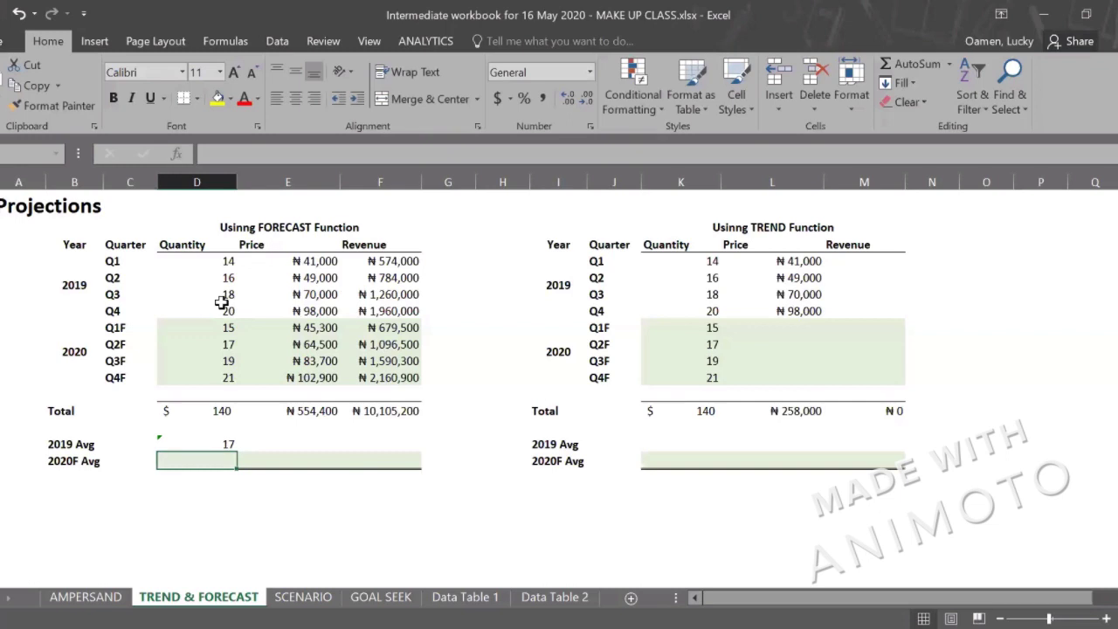
{"action": "type", "text": "=AVERAGE("}
{"action": "left_click", "coordinate": [210, 329]}
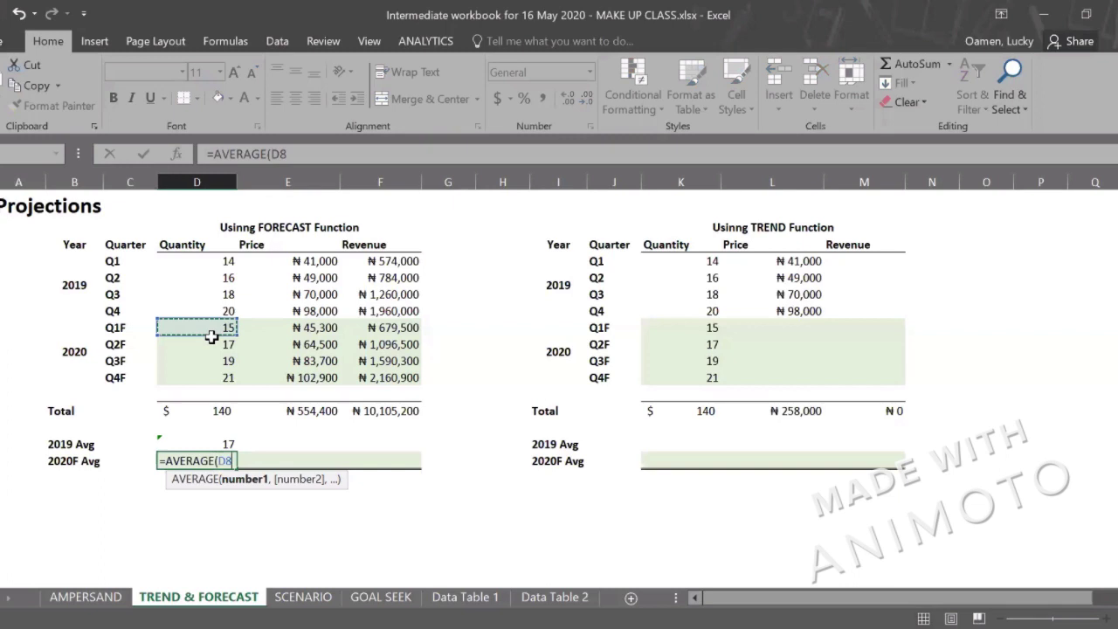
{"action": "left_click_drag", "start_coordinate": [211, 337], "coordinate": [208, 368]}
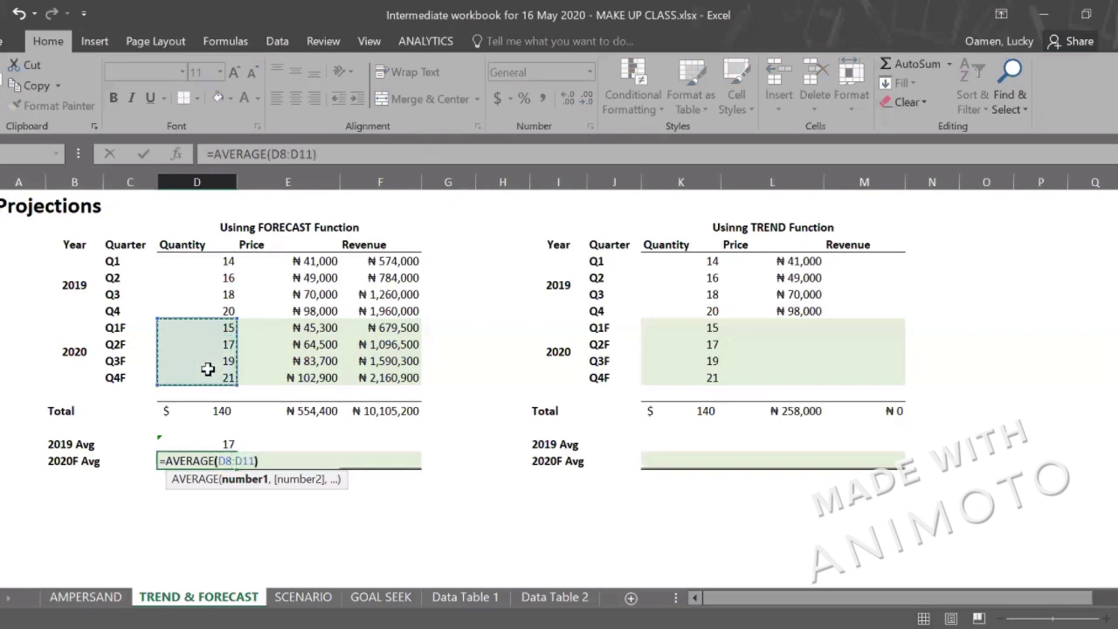
{"action": "key", "text": "Return"}
{"action": "key", "text": "Up"}
{"action": "key", "text": "Up"}
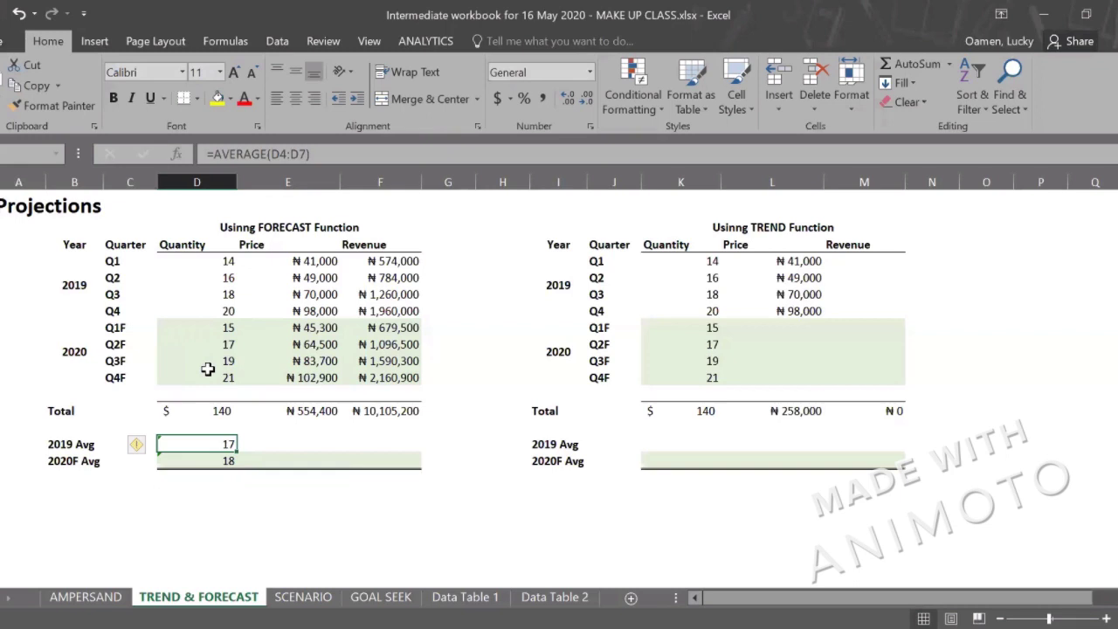
{"action": "key", "text": "Down"}
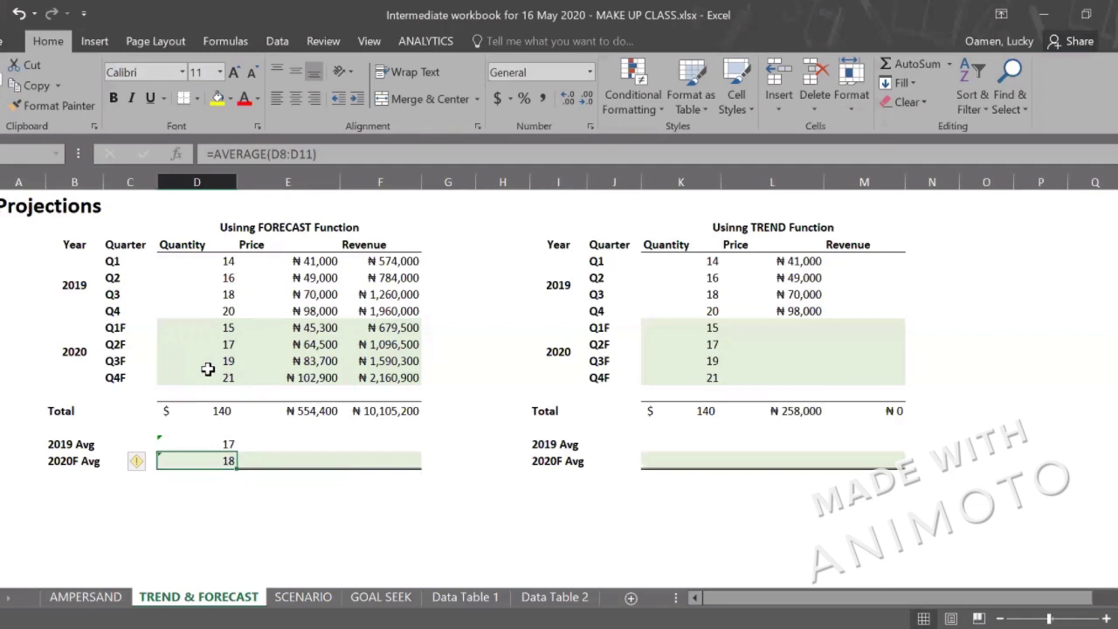
- Calculate the 2019 Avg price of the FORECAST table as =AVERAGE(E4:E7)
{"action": "key", "text": "Up"}
{"action": "key", "text": "Right"}
{"action": "type", "text": "="}
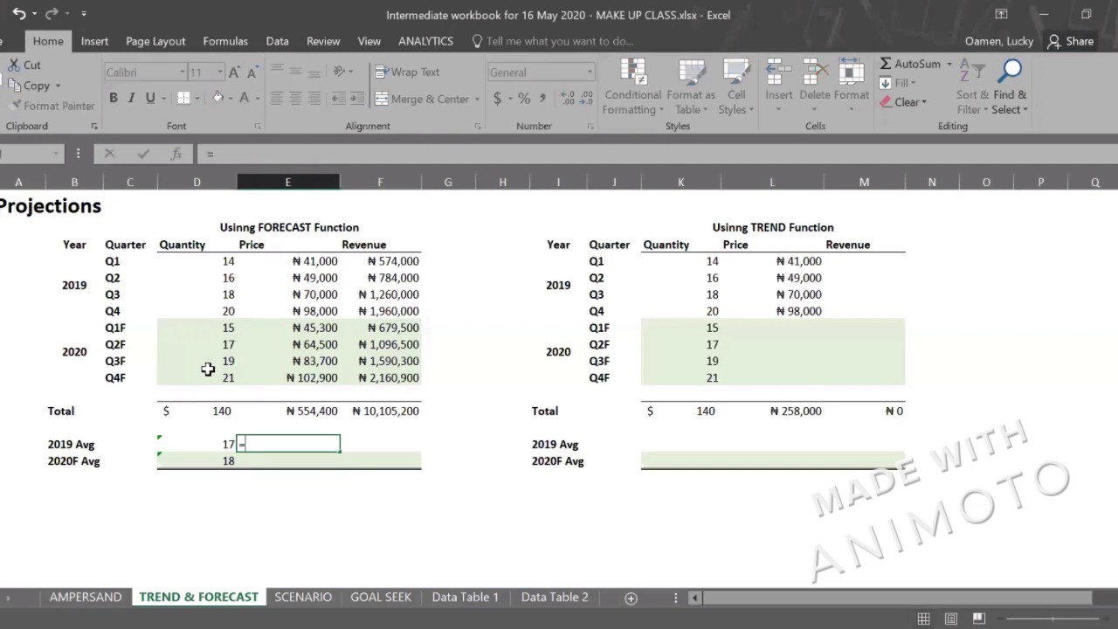
{"action": "type", "text": "AVERAGE("}
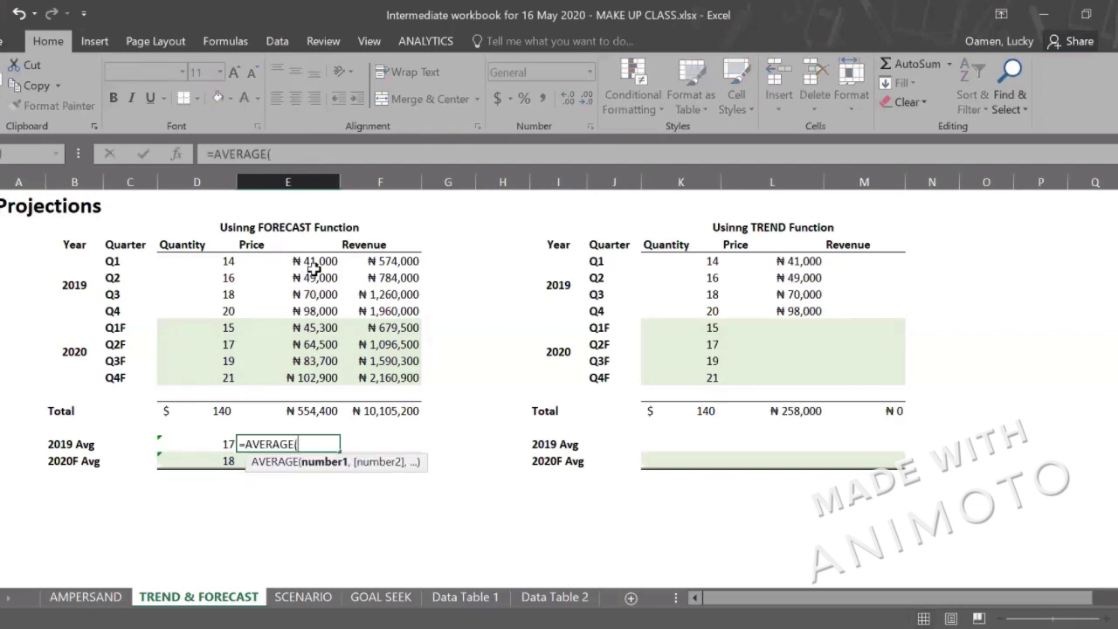
{"action": "left_click", "coordinate": [309, 262]}
{"action": "left_click_drag", "start_coordinate": [313, 276], "coordinate": [313, 304]}
{"action": "key", "text": "Return"}
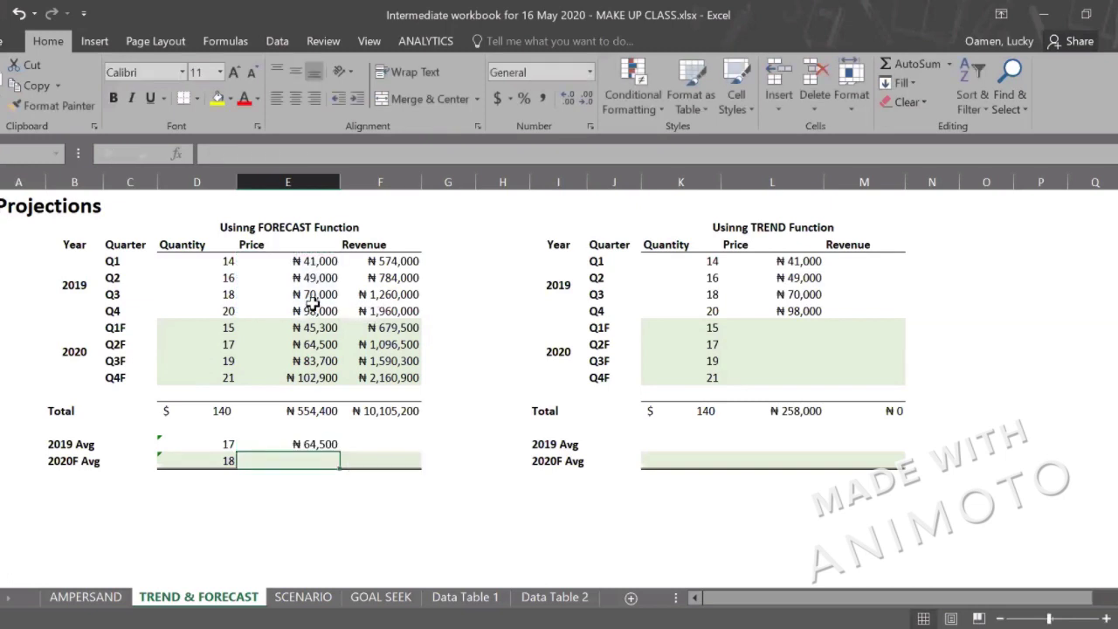
- Calculate the 2020F Avg price of the FORECAST table as =AVERAGE(E8:E11)
{"action": "type", "text": "="}
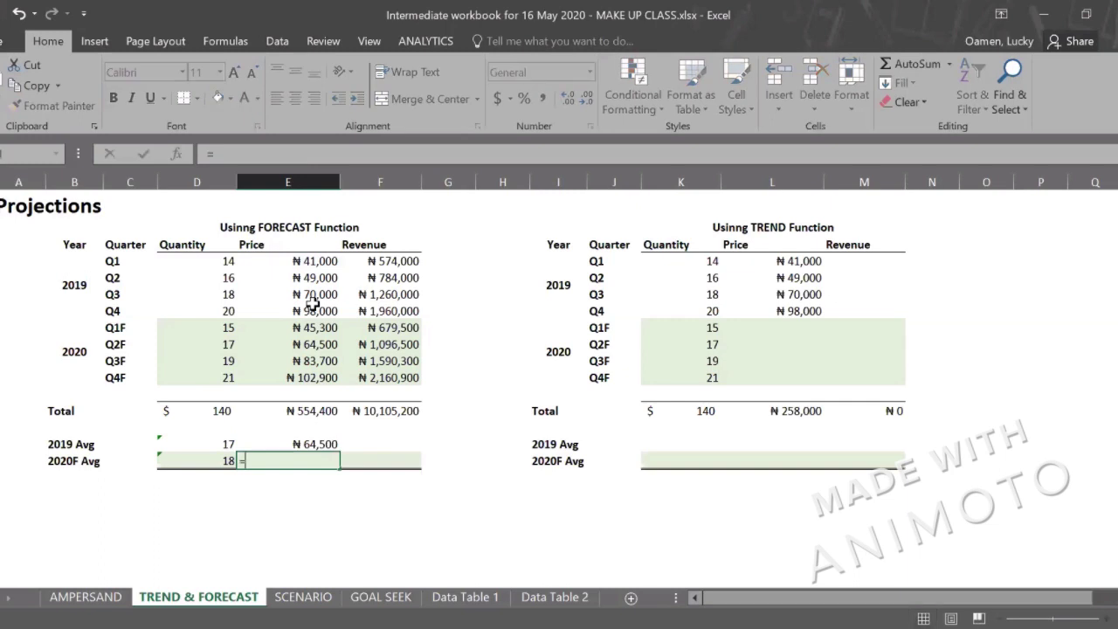
{"action": "type", "text": "AVERAGE("}
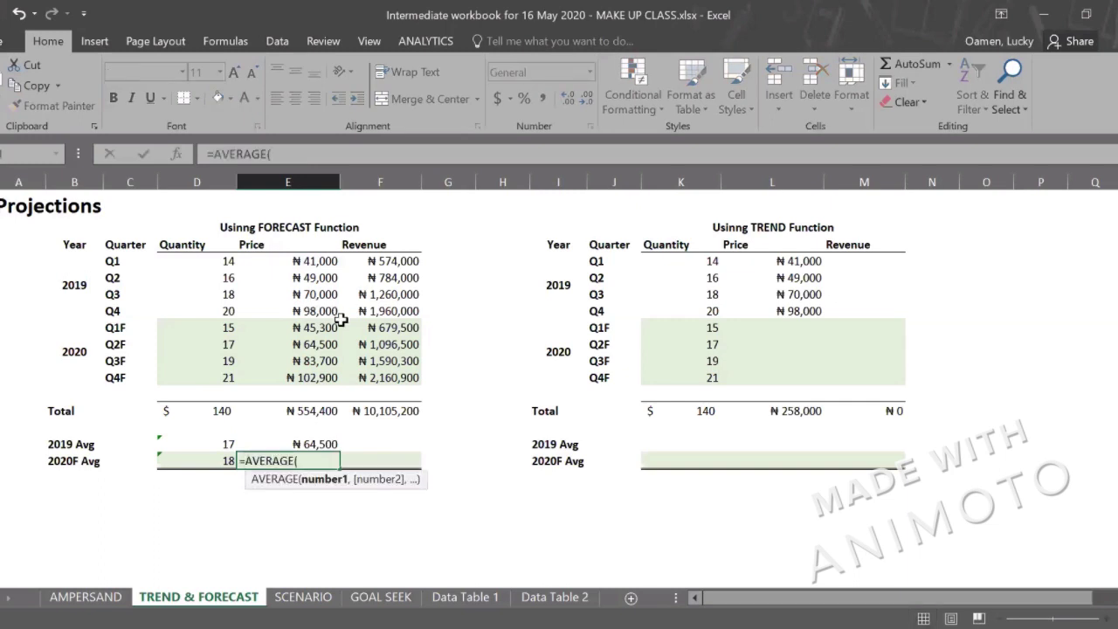
{"action": "left_click", "coordinate": [325, 330]}
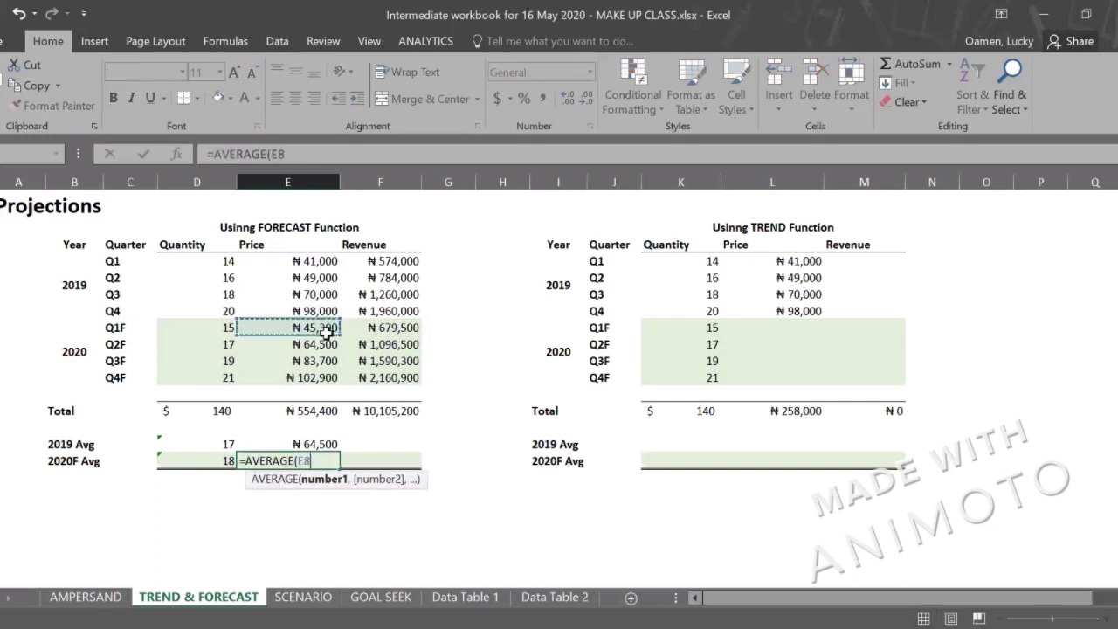
{"action": "left_click_drag", "start_coordinate": [325, 332], "coordinate": [324, 370]}
{"action": "type", "text": ")"}
{"action": "key", "text": "Return"}
{"action": "key", "text": "Up"}
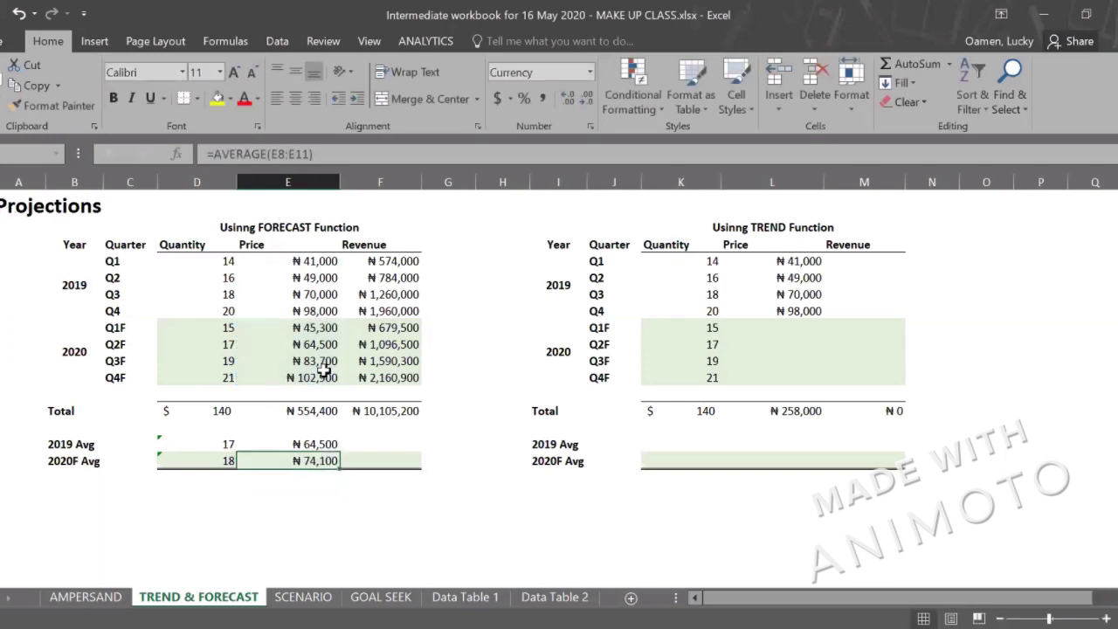
- Calculate the 2019 Avg revenue of the FORECAST table as =AVERAGE(F4:F7)
{"action": "key", "text": "Up"}
{"action": "key", "text": "Right"}
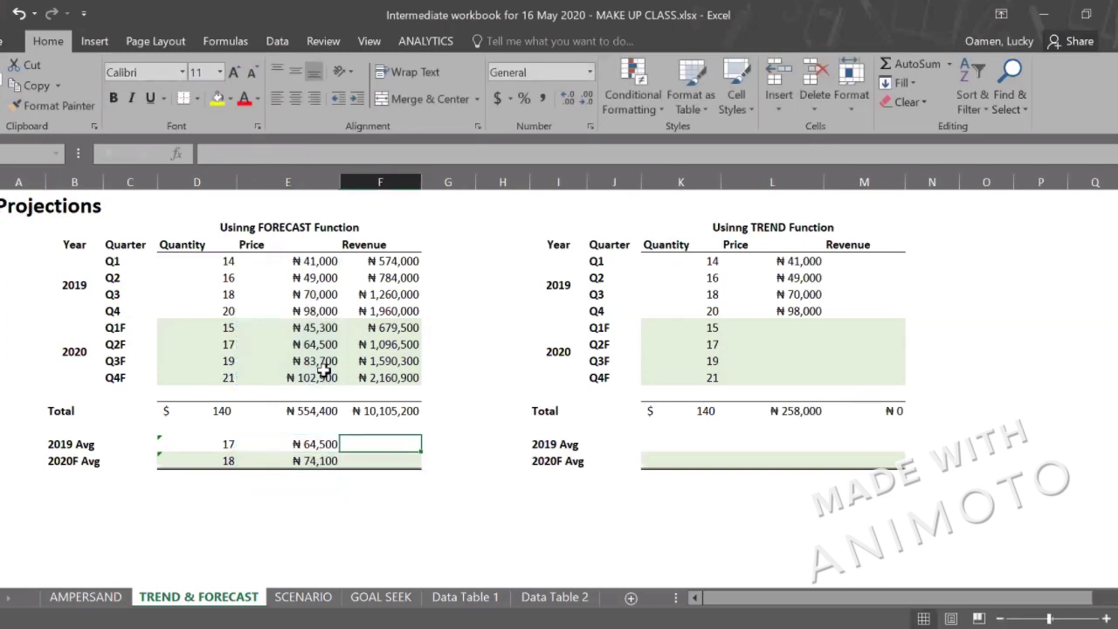
{"action": "type", "text": "="}
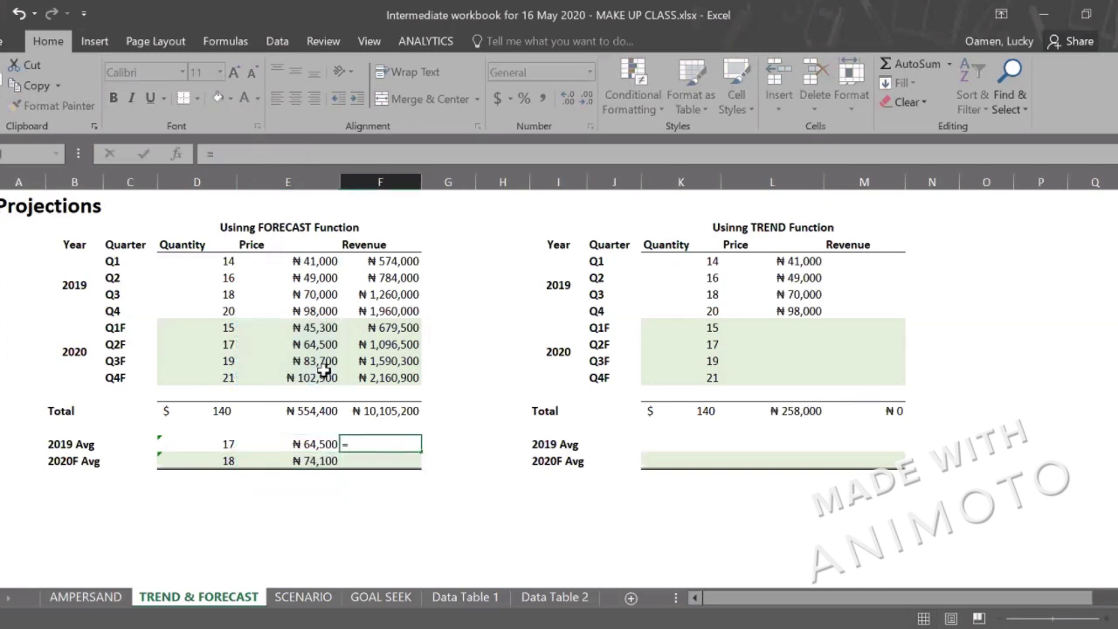
{"action": "type", "text": "AVERAGE("}
{"action": "left_click", "coordinate": [393, 263]}
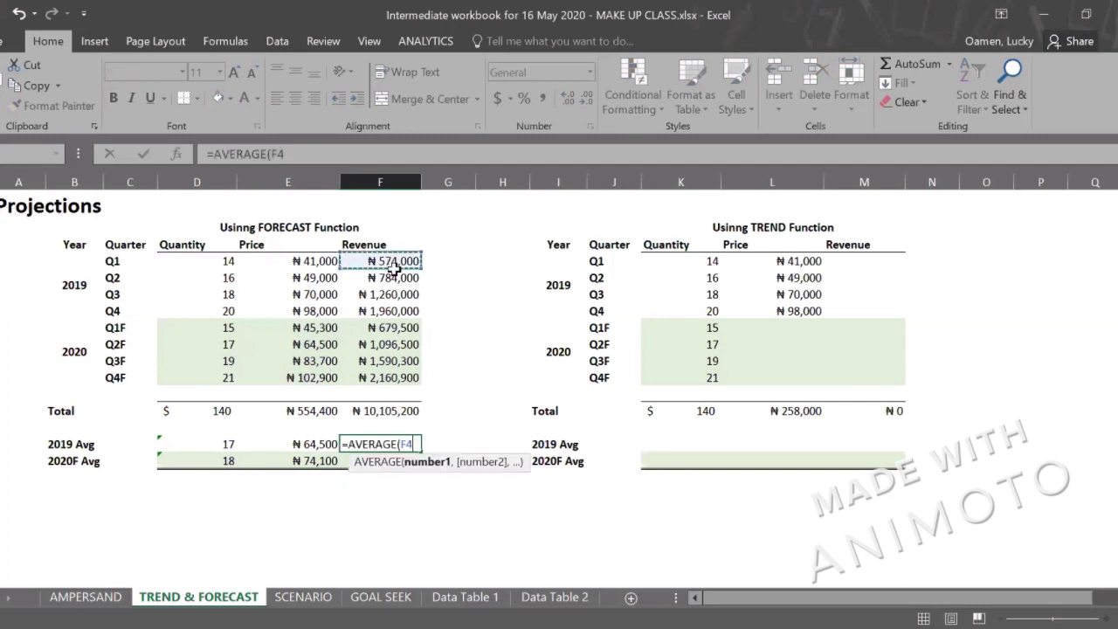
{"action": "left_click_drag", "start_coordinate": [395, 268], "coordinate": [398, 306]}
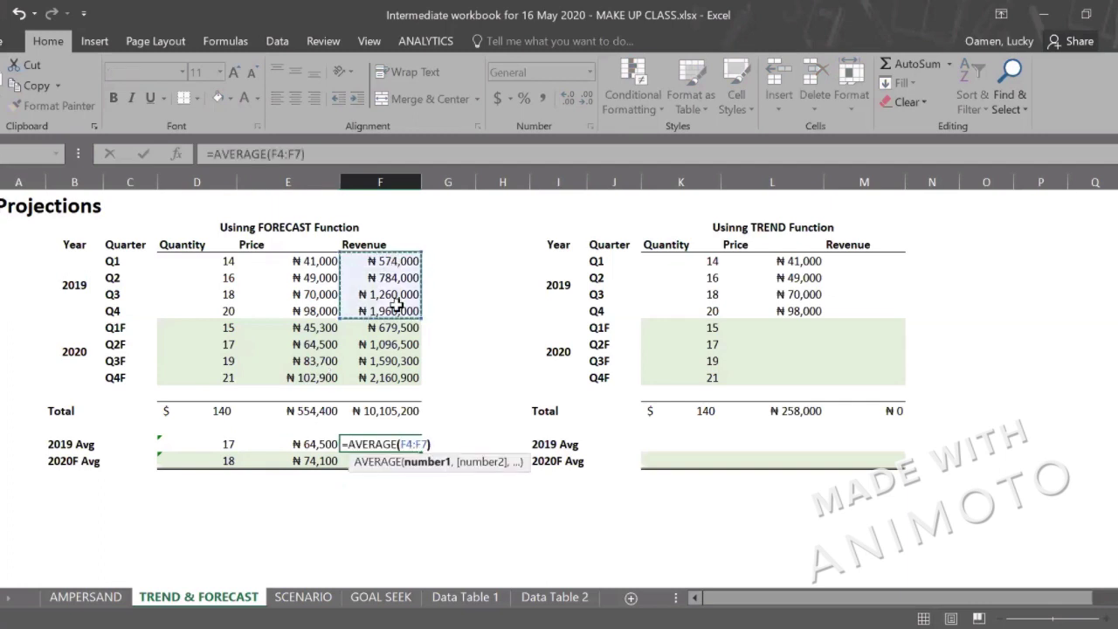
{"action": "type", "text": ")"}
{"action": "key", "text": "Return"}
- Calculate the 2020F Avg revenue of the FORECAST table as =AVERAGE(F8:F11)
{"action": "type", "text": "="}
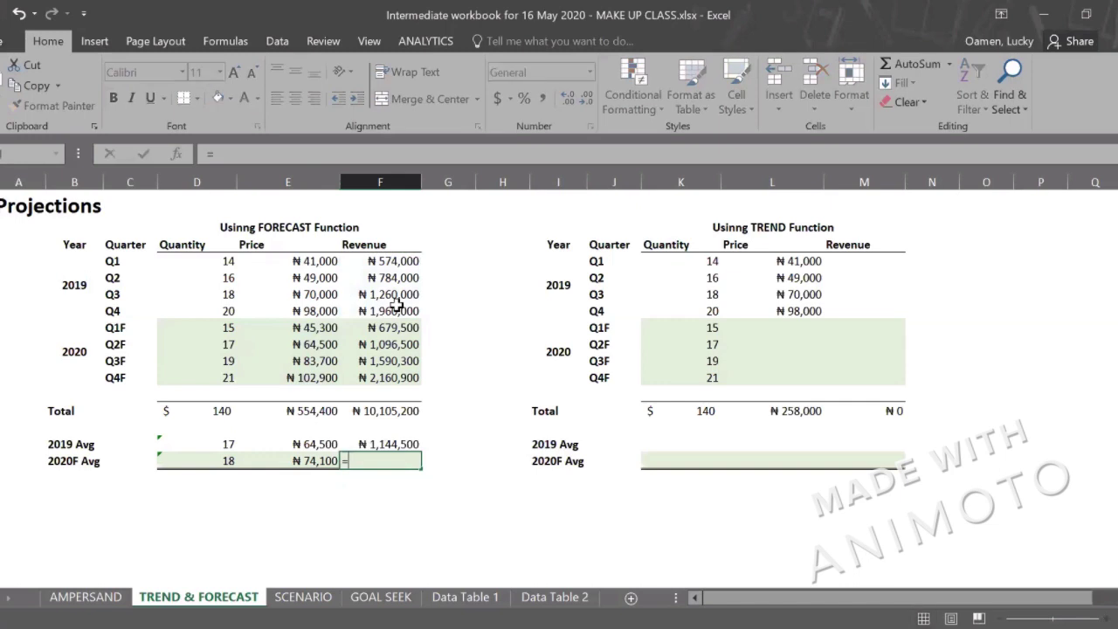
{"action": "type", "text": "A"}
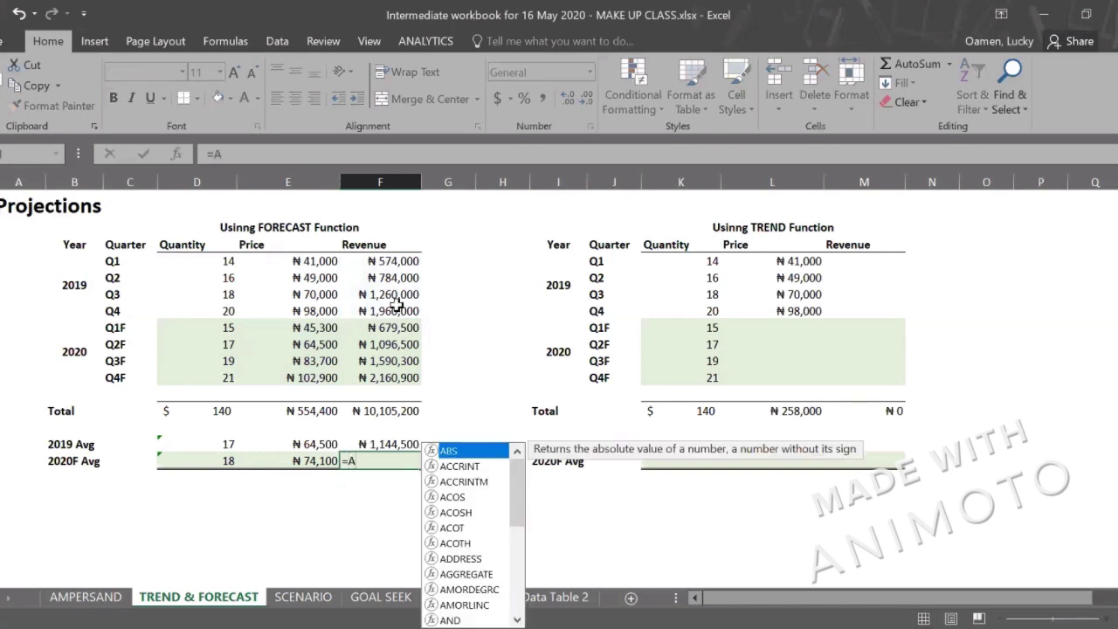
{"action": "type", "text": "VERAGE("}
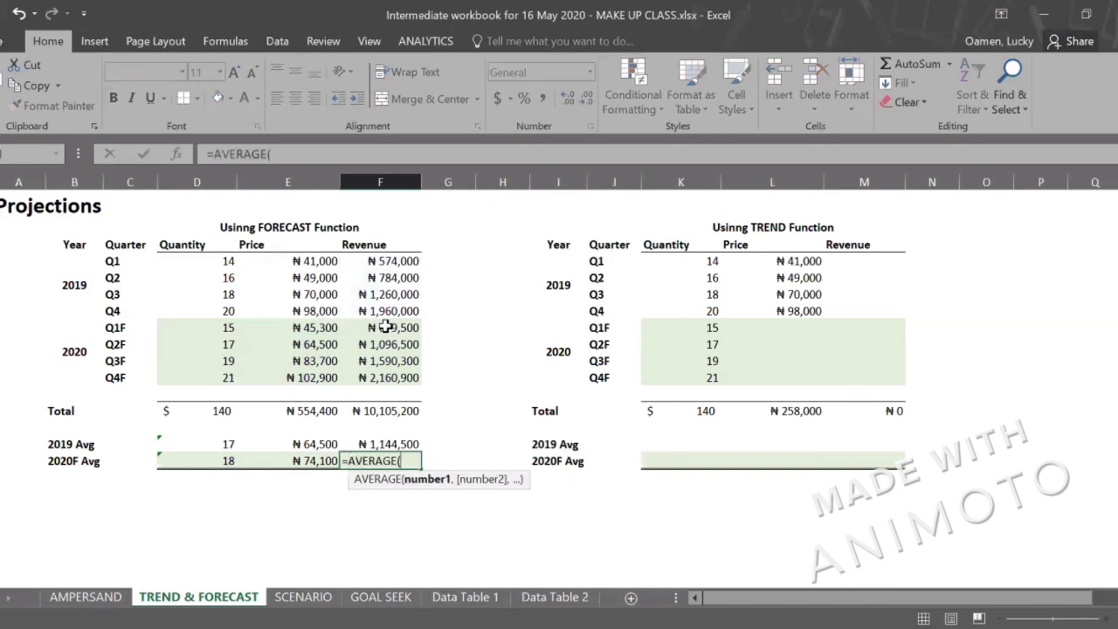
{"action": "left_click", "coordinate": [384, 328]}
{"action": "left_click_drag", "start_coordinate": [384, 345], "coordinate": [385, 377]}
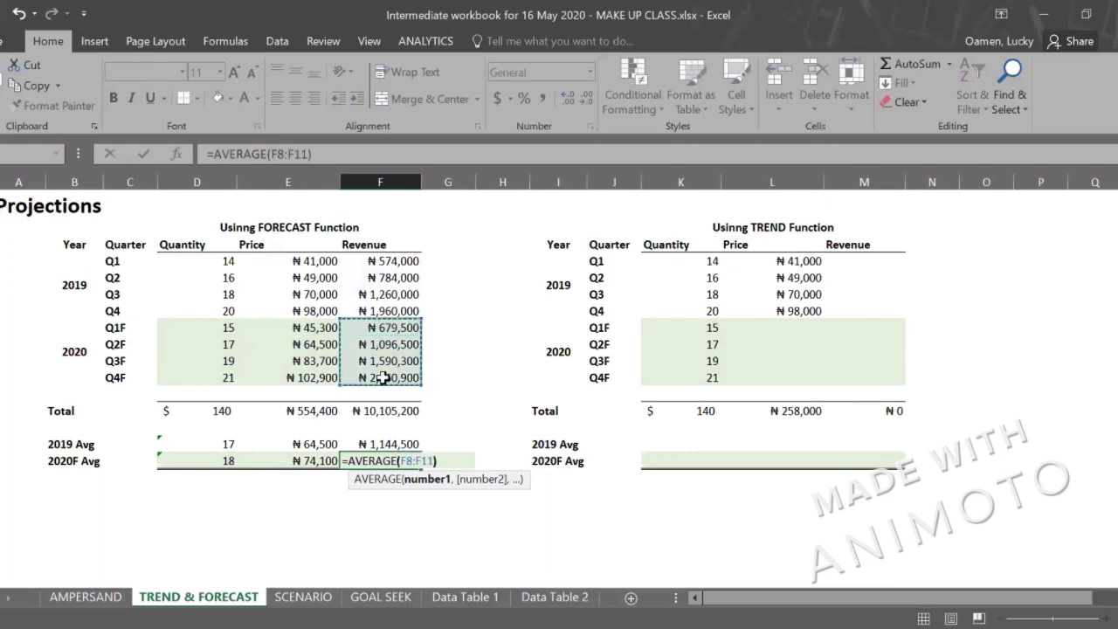
{"action": "type", "text": ")"}
{"action": "key", "text": "Return"}
{"action": "key", "text": "Up"}
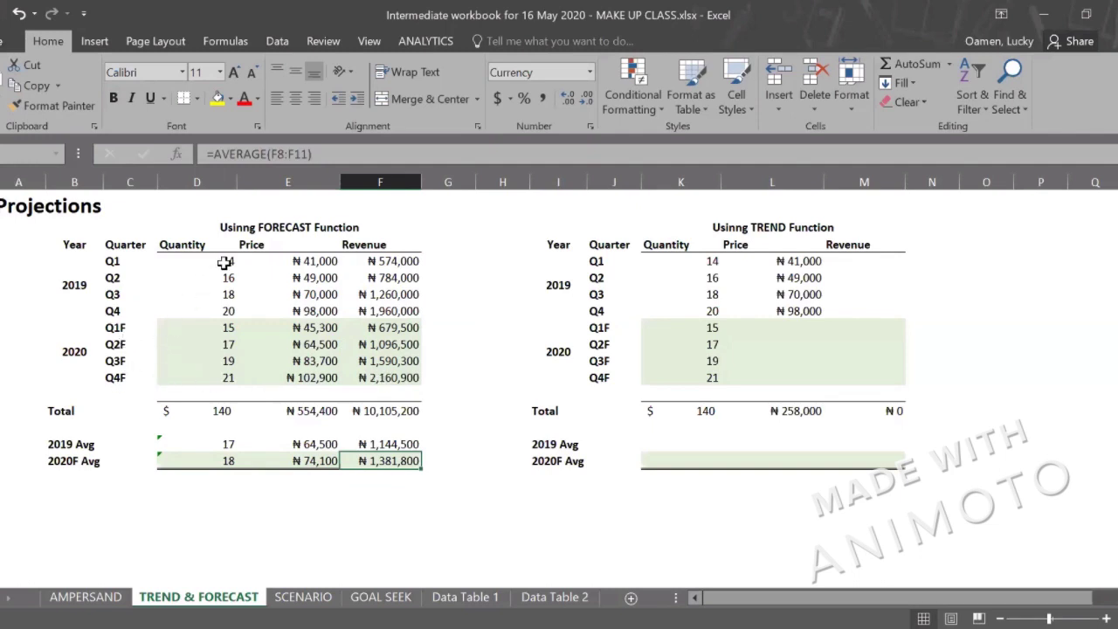
{"action": "left_click_drag", "start_coordinate": [225, 261], "coordinate": [398, 309]}
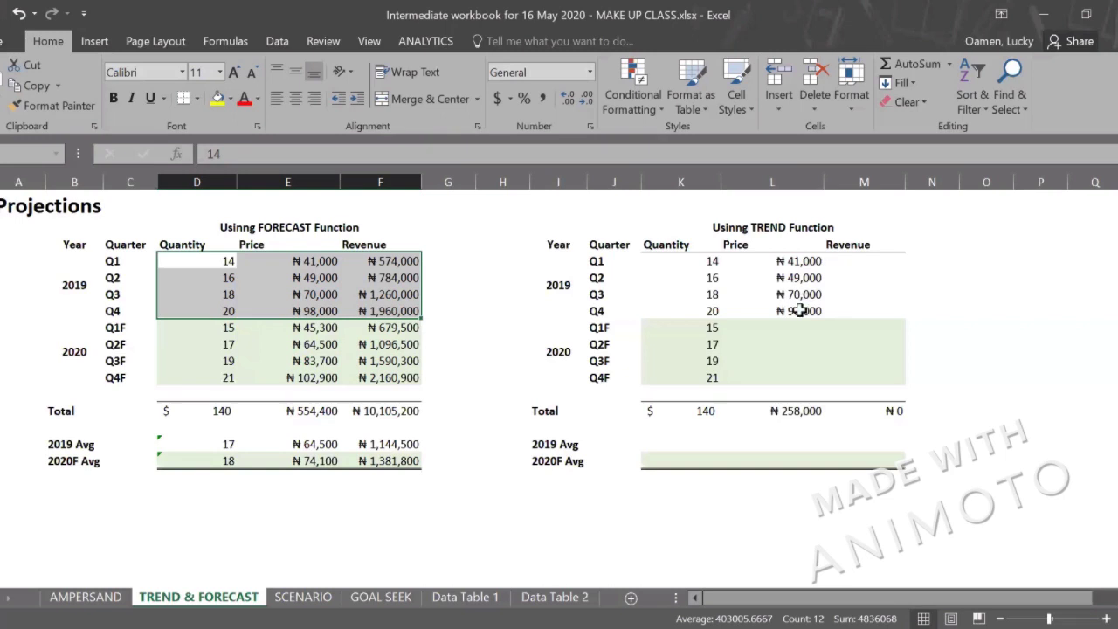
{"action": "left_click", "coordinate": [321, 329]}
{"action": "left_click_drag", "start_coordinate": [321, 329], "coordinate": [313, 377]}
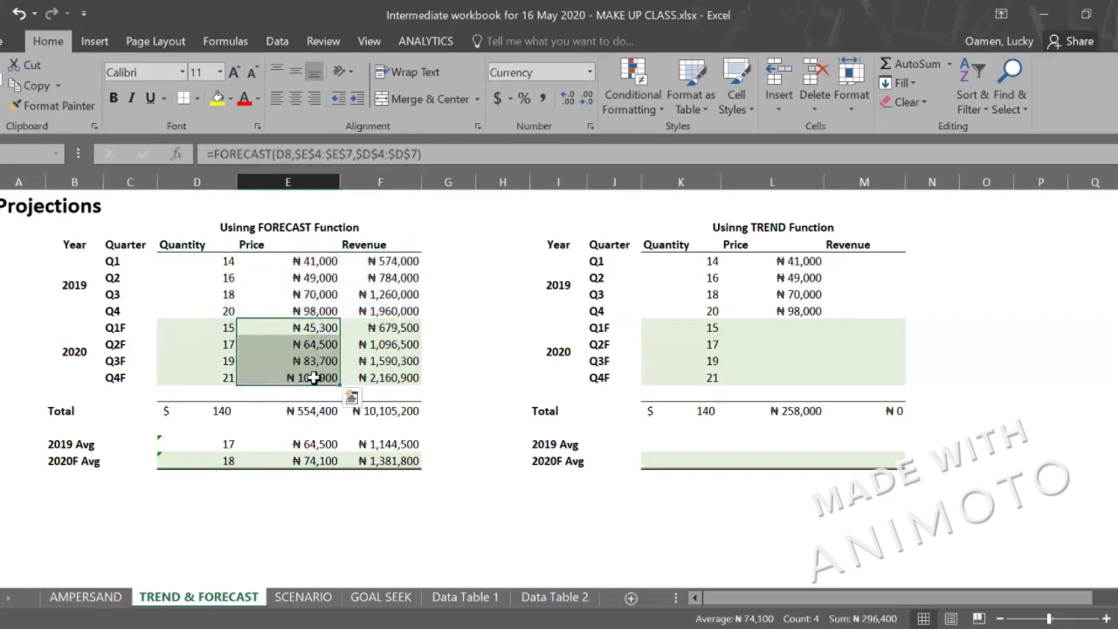
- Calculate 2019 Q1 revenue in M4 of the TREND table as =K4*L4 and fill the formula through Q4
{"action": "left_click", "coordinate": [869, 264]}
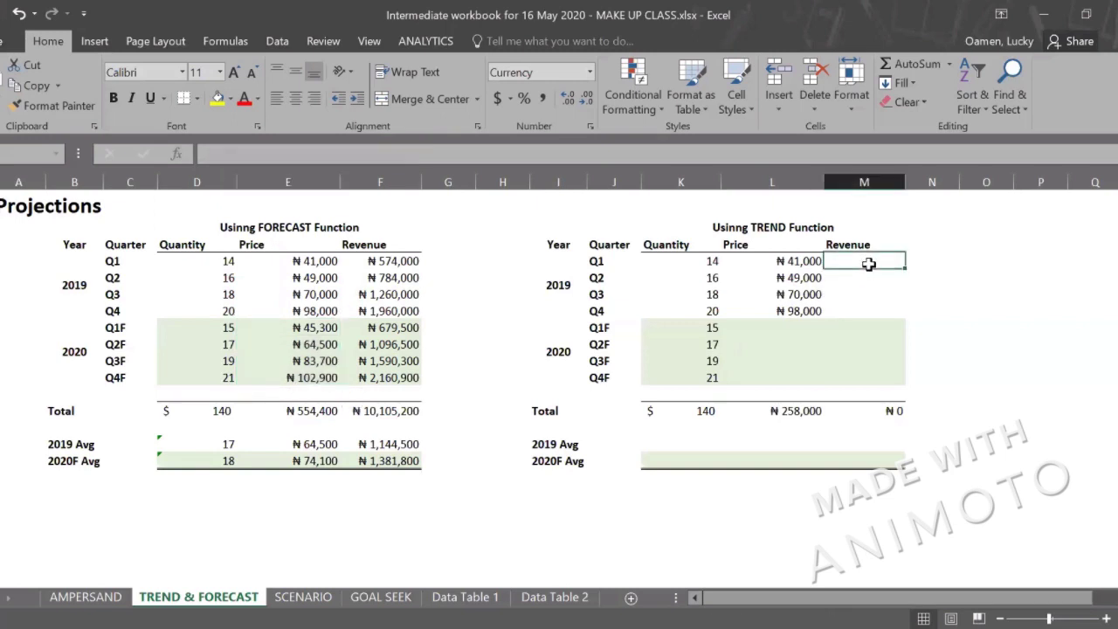
{"action": "type", "text": "="}
{"action": "key", "text": "Left"}
{"action": "key", "text": "Left"}
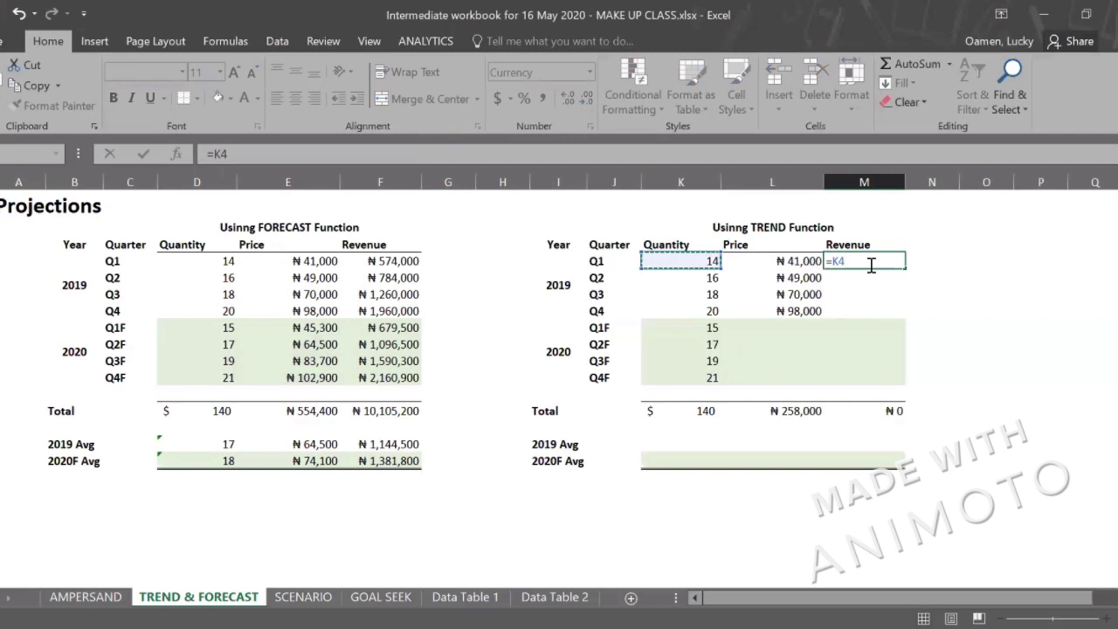
{"action": "type", "text": "*"}
{"action": "key", "text": "Left"}
{"action": "key", "text": "Return"}
{"action": "left_click", "coordinate": [868, 264]}
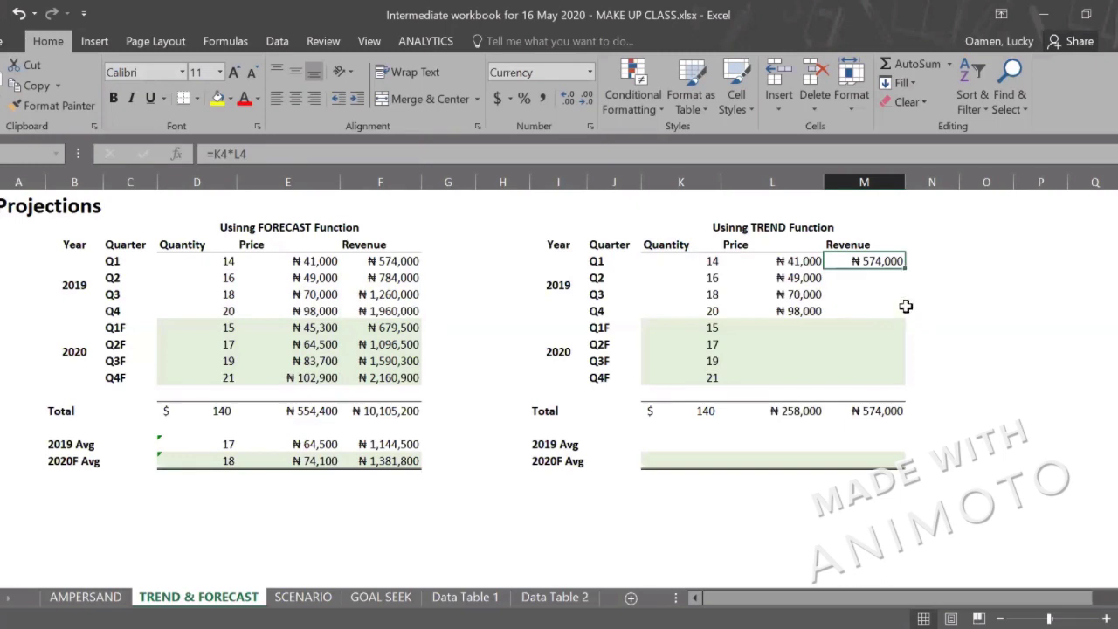
{"action": "left_click_drag", "start_coordinate": [906, 267], "coordinate": [906, 313]}
- Calculate 2020 Q1F revenue in M8 of the TREND table as =K8*L8 and fill the formula through Q4F
{"action": "left_click", "coordinate": [884, 330]}
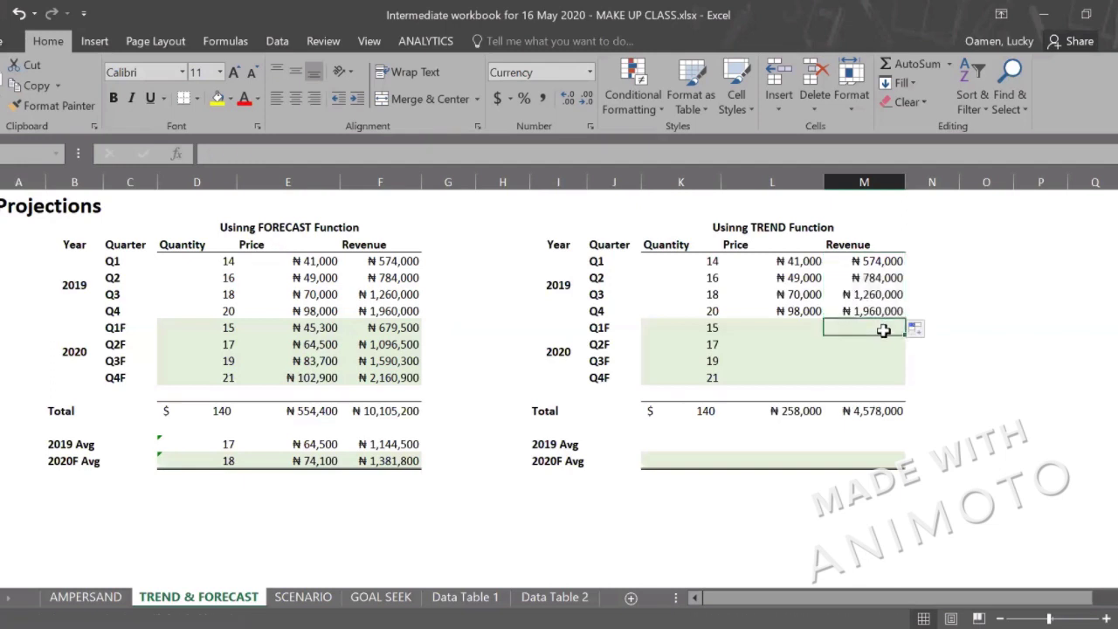
{"action": "type", "text": "="}
{"action": "key", "text": "Left"}
{"action": "key", "text": "Left"}
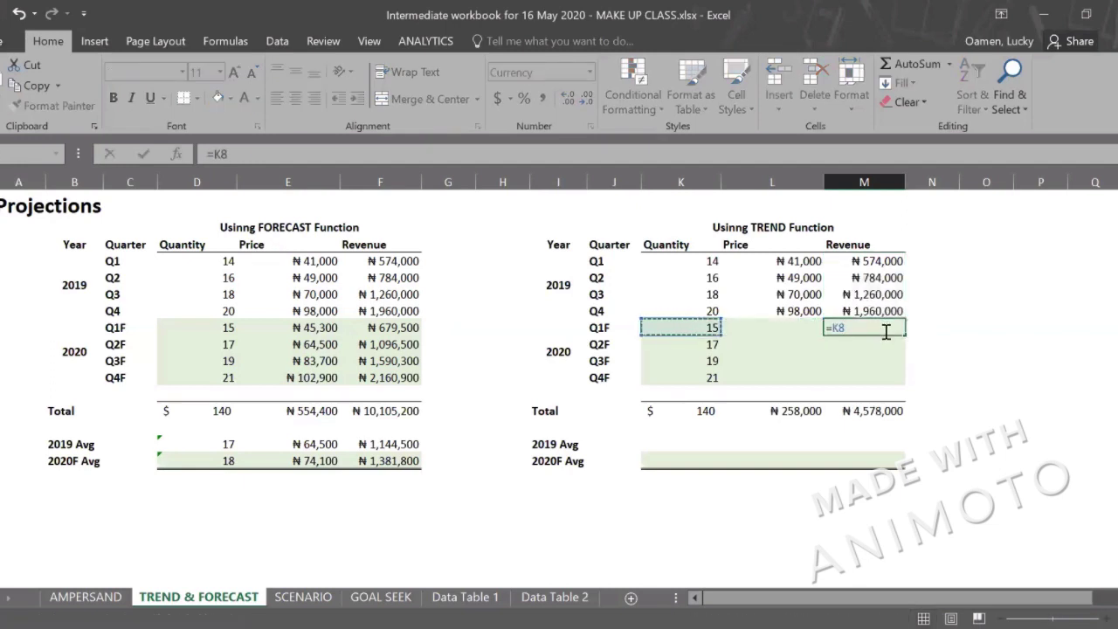
{"action": "type", "text": "*"}
{"action": "key", "text": "Left"}
{"action": "key", "text": "Return"}
{"action": "left_click", "coordinate": [885, 329]}
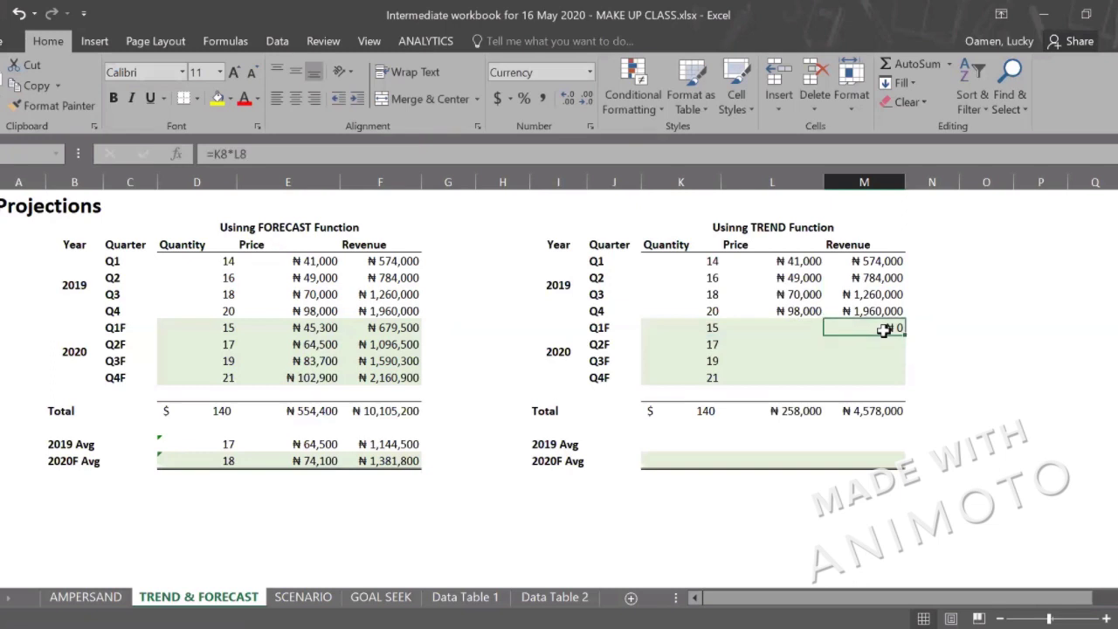
{"action": "left_click_drag", "start_coordinate": [905, 335], "coordinate": [905, 384]}
- Try the array formula =TREND(L4:L7,K4:K7,K8:K11) on the 2020 price cells L8:L11, and clear the range again
{"action": "left_click", "coordinate": [791, 326]}
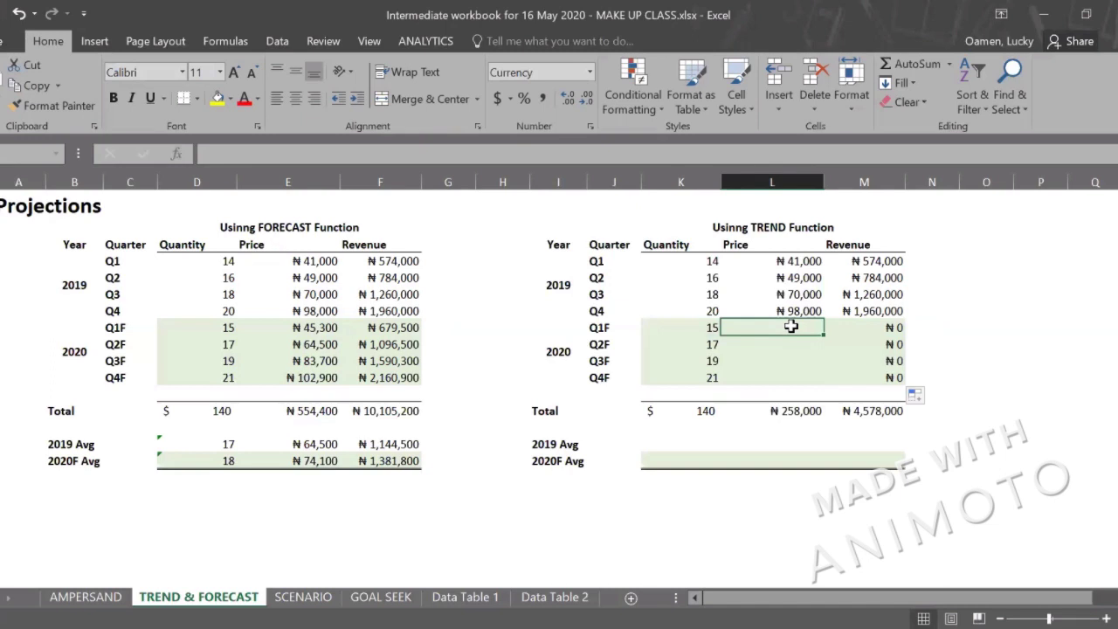
{"action": "left_click_drag", "start_coordinate": [791, 326], "coordinate": [789, 377]}
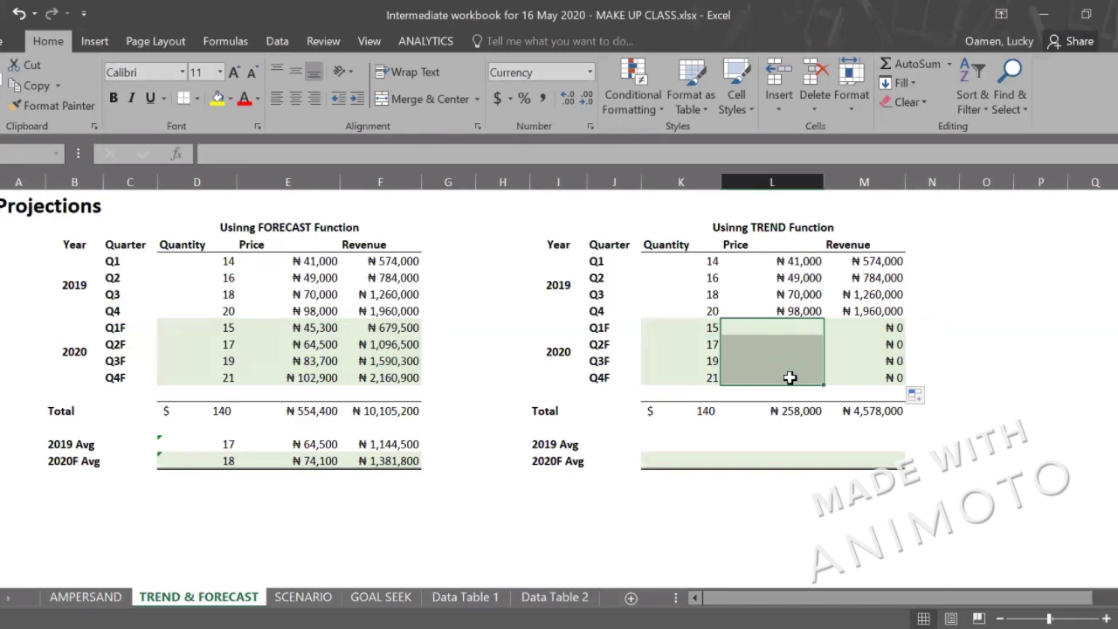
{"action": "type", "text": "="}
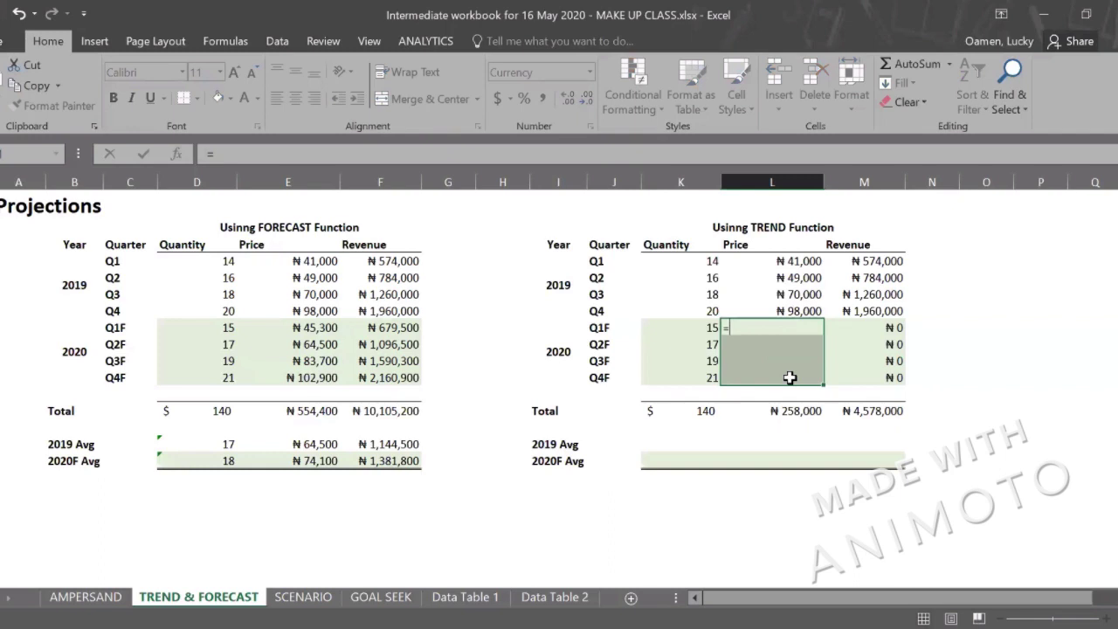
{"action": "type", "text": "TRE"}
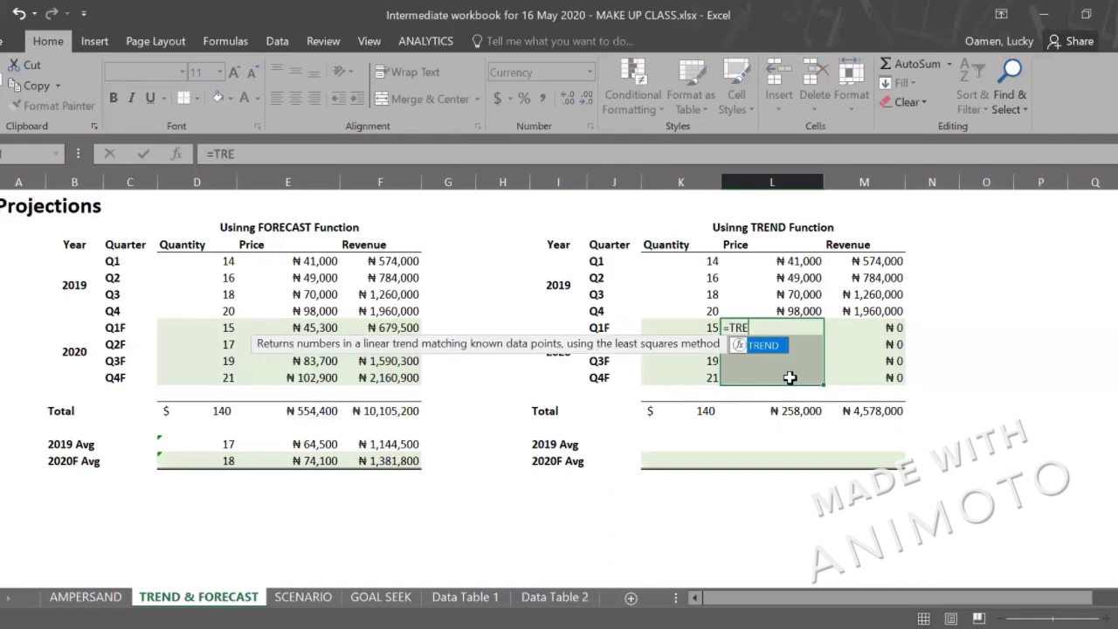
{"action": "key", "text": "Tab"}
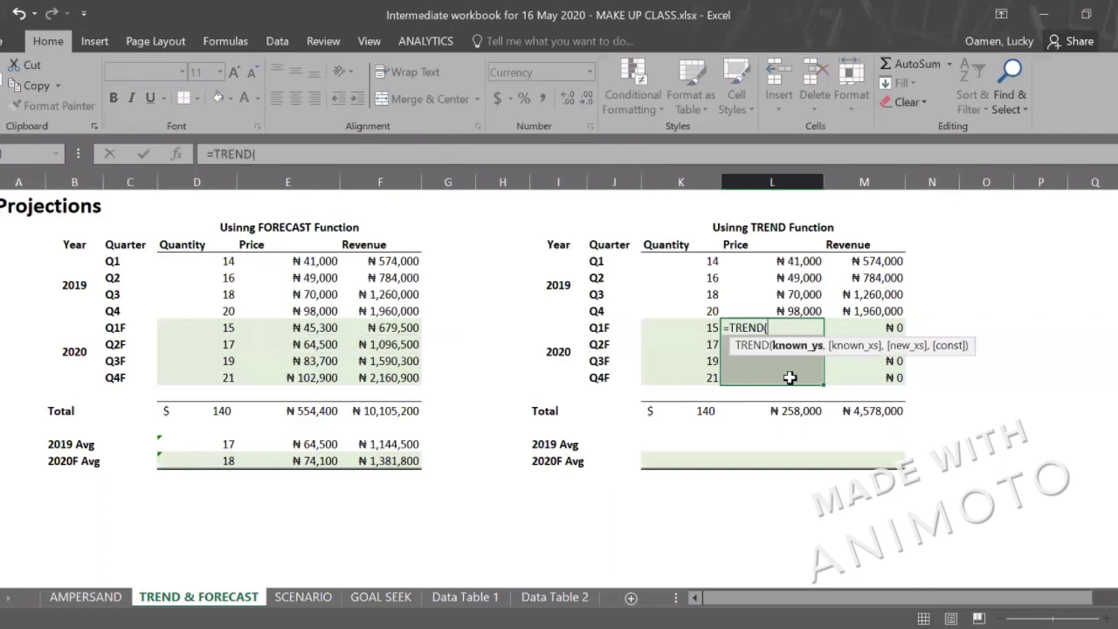
{"action": "left_click", "coordinate": [799, 260]}
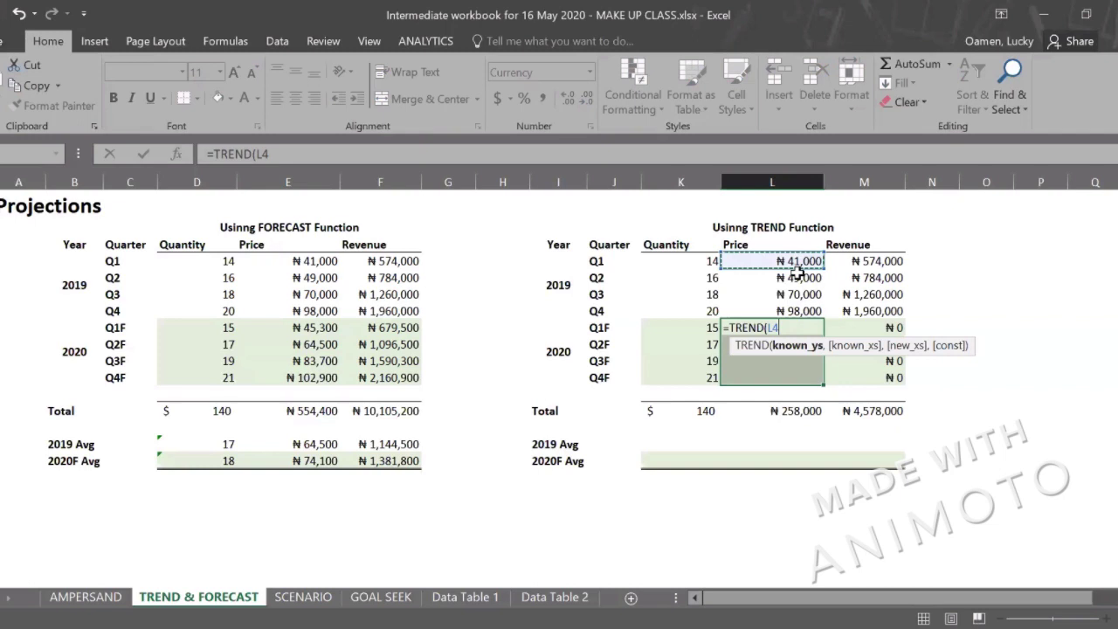
{"action": "left_click_drag", "start_coordinate": [796, 274], "coordinate": [796, 303]}
{"action": "type", "text": ","}
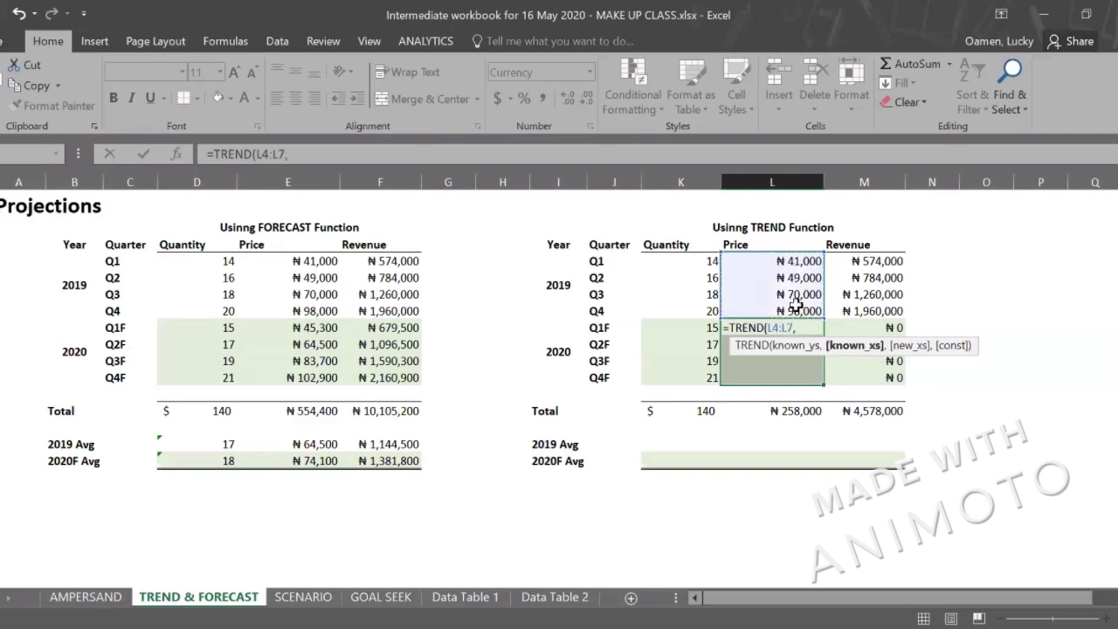
{"action": "left_click", "coordinate": [711, 260]}
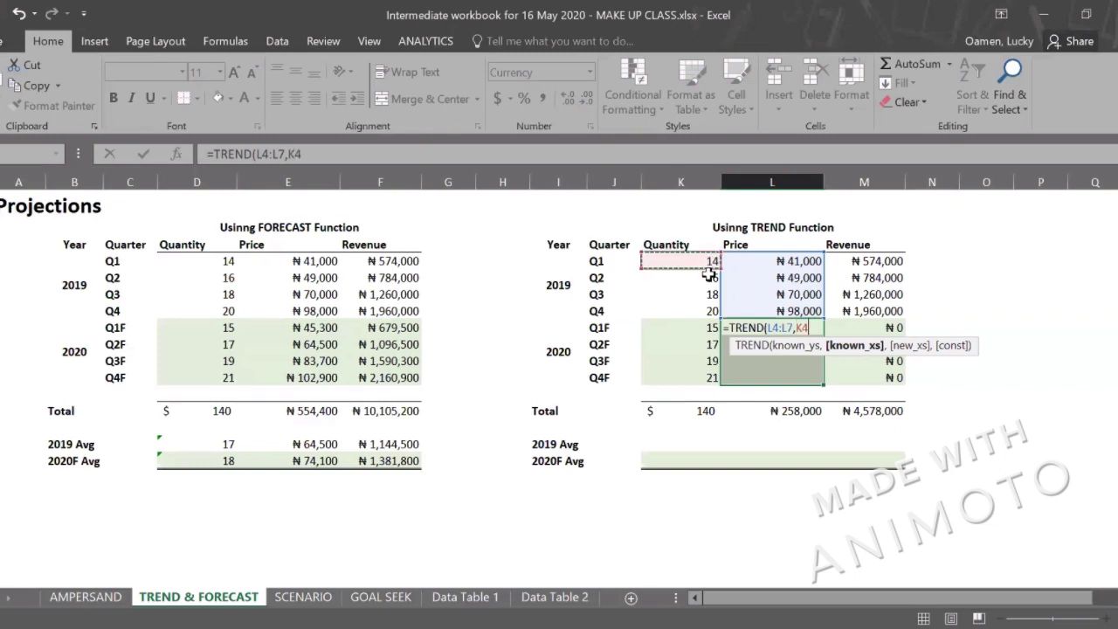
{"action": "left_click_drag", "start_coordinate": [709, 274], "coordinate": [705, 308]}
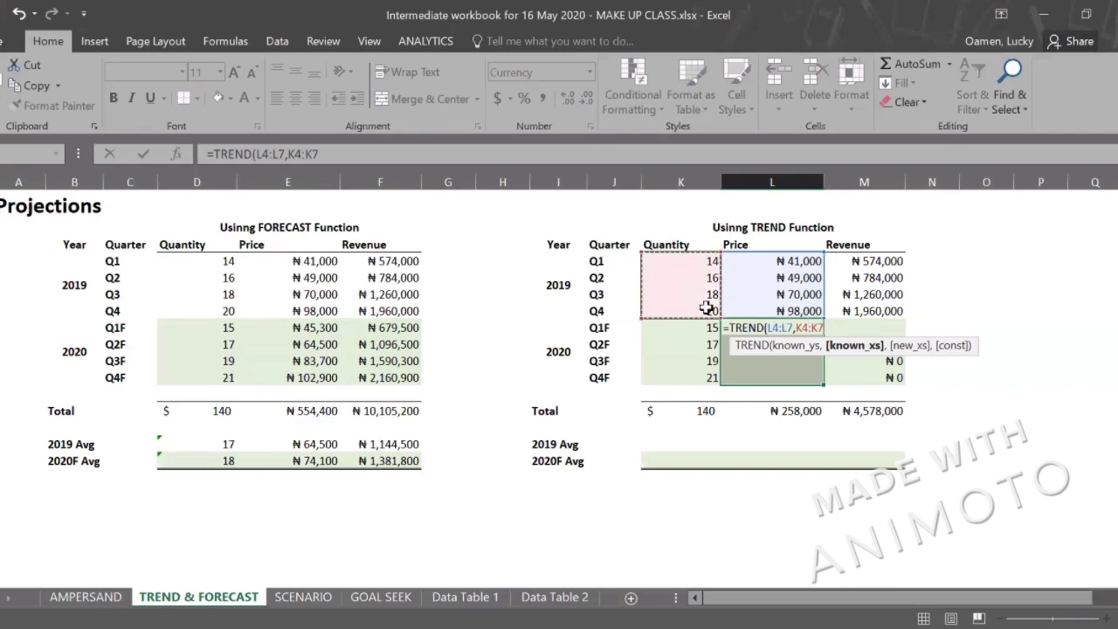
{"action": "type", "text": ","}
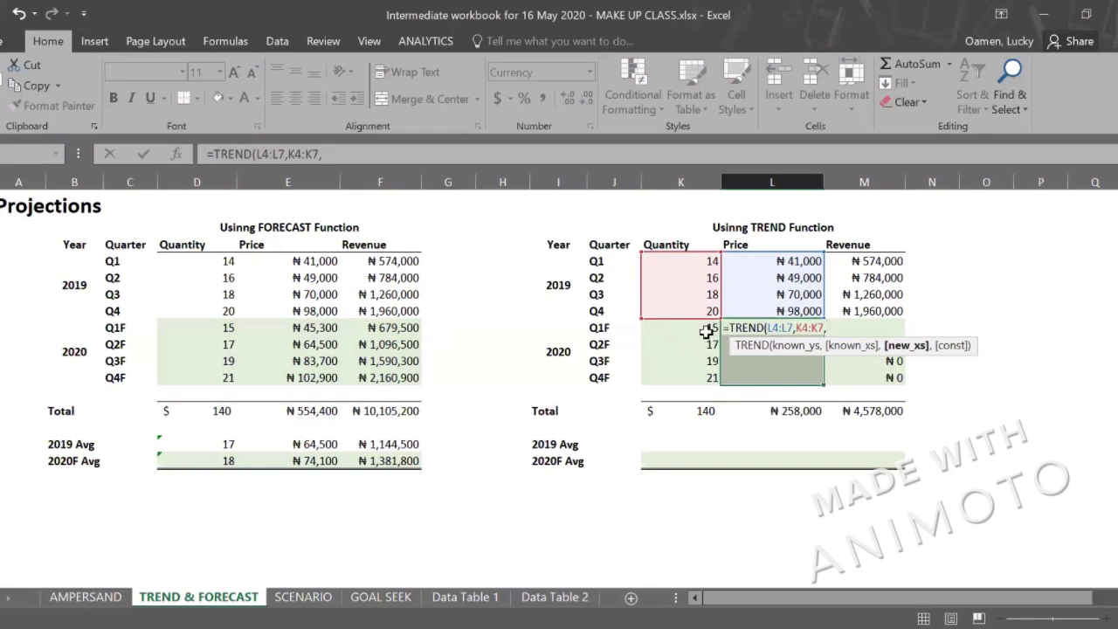
{"action": "left_click", "coordinate": [708, 329]}
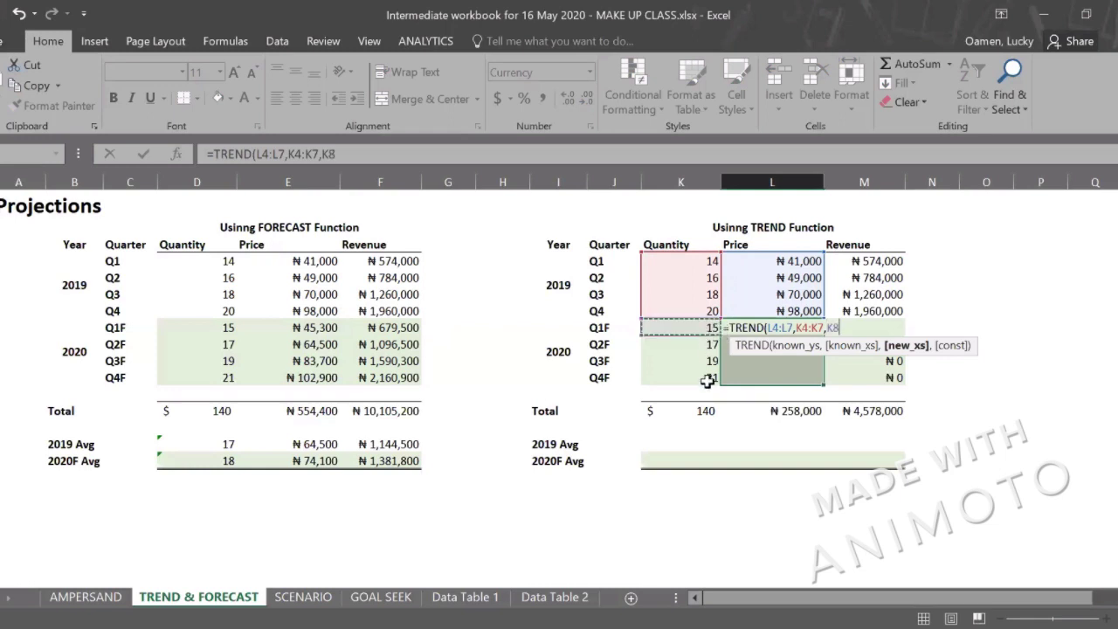
{"action": "left_click_drag", "start_coordinate": [707, 328], "coordinate": [708, 381]}
{"action": "type", "text": ")"}
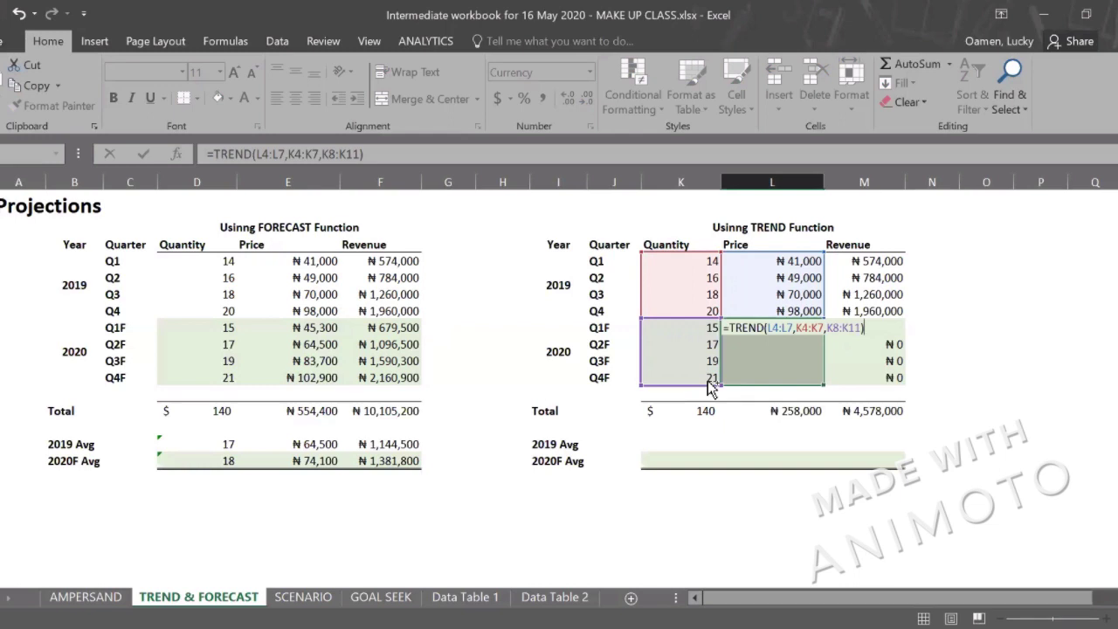
{"action": "key", "text": "ctrl+shift+Return"}
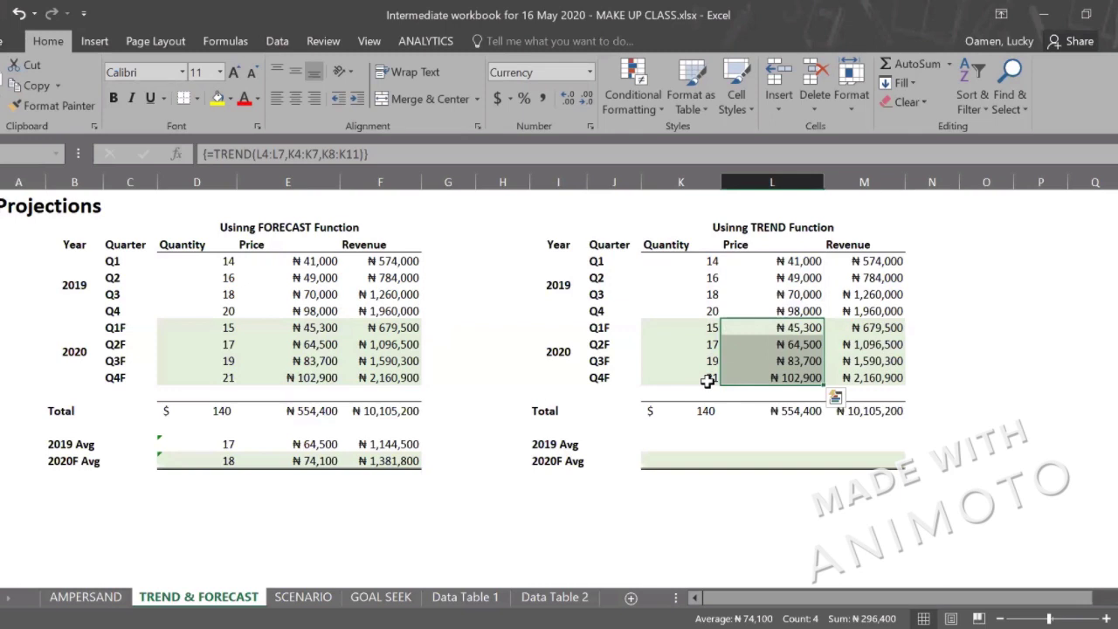
{"action": "key", "text": "Delete"}
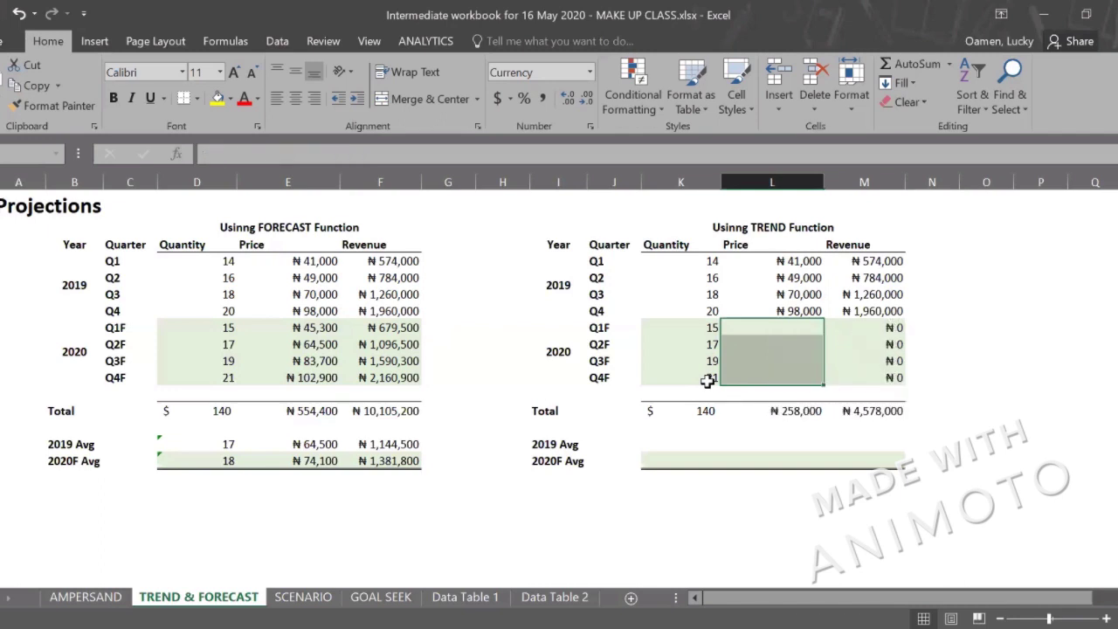
- Project the 2020 Q1F to Q4F prices in L8:L11 with the array formula {=TREND(L4:L7,K4:K7,K8:K11)}
{"action": "left_click", "coordinate": [776, 326]}
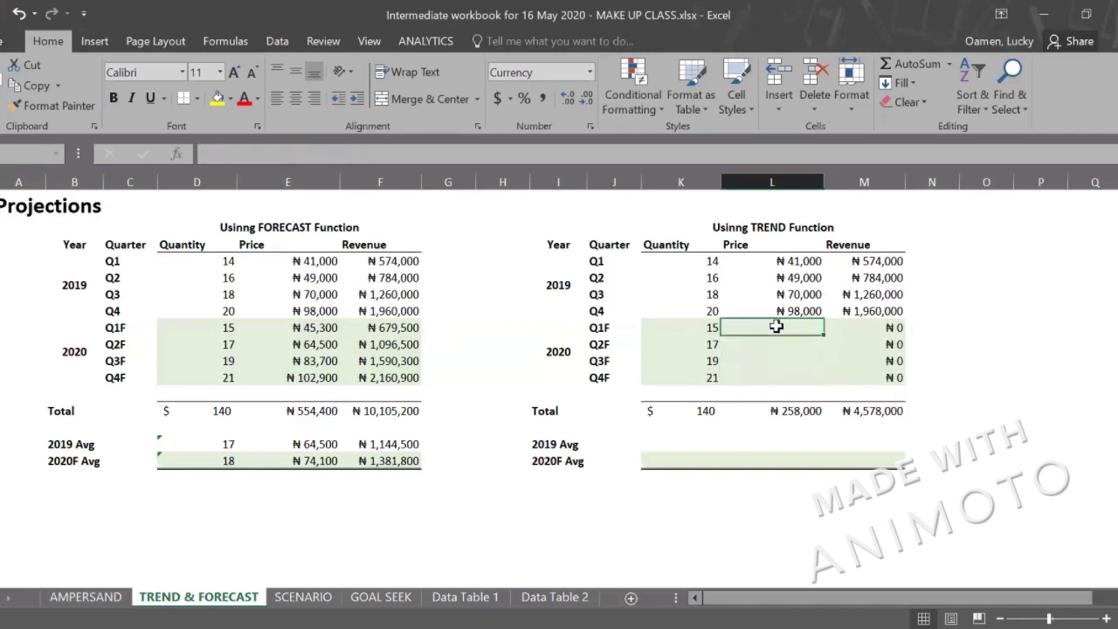
{"action": "left_click_drag", "start_coordinate": [776, 327], "coordinate": [776, 377]}
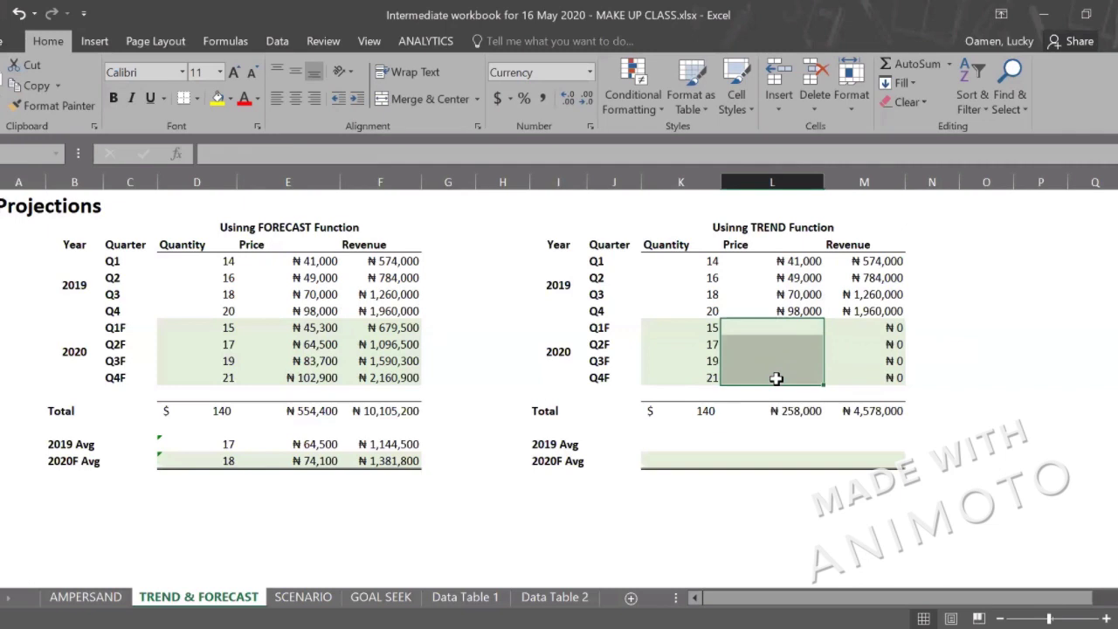
{"action": "type", "text": "="}
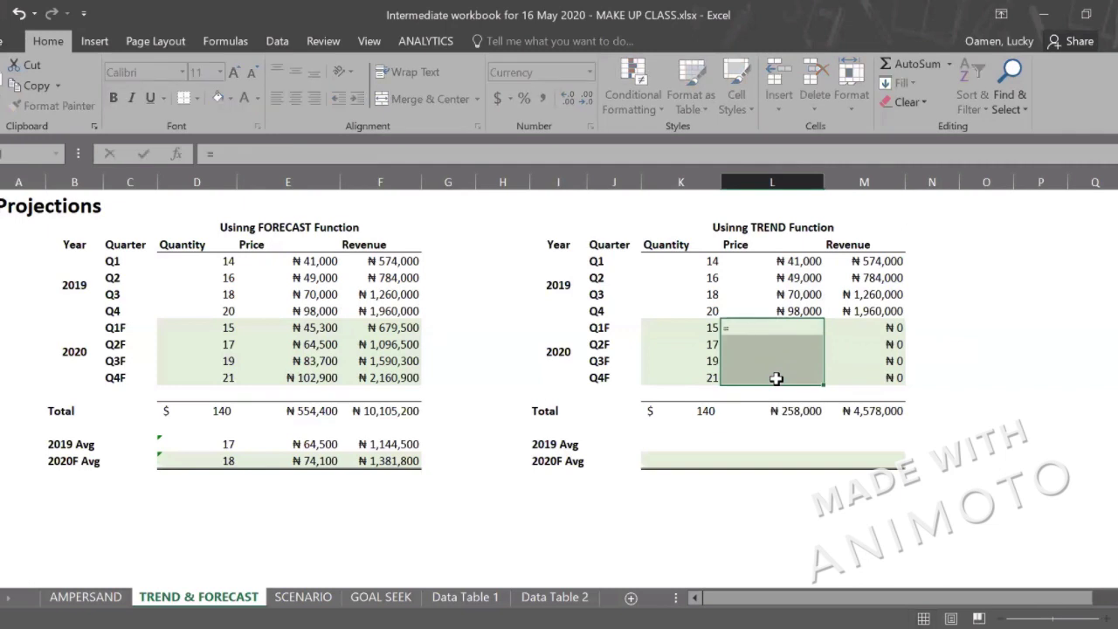
{"action": "type", "text": "TREND("}
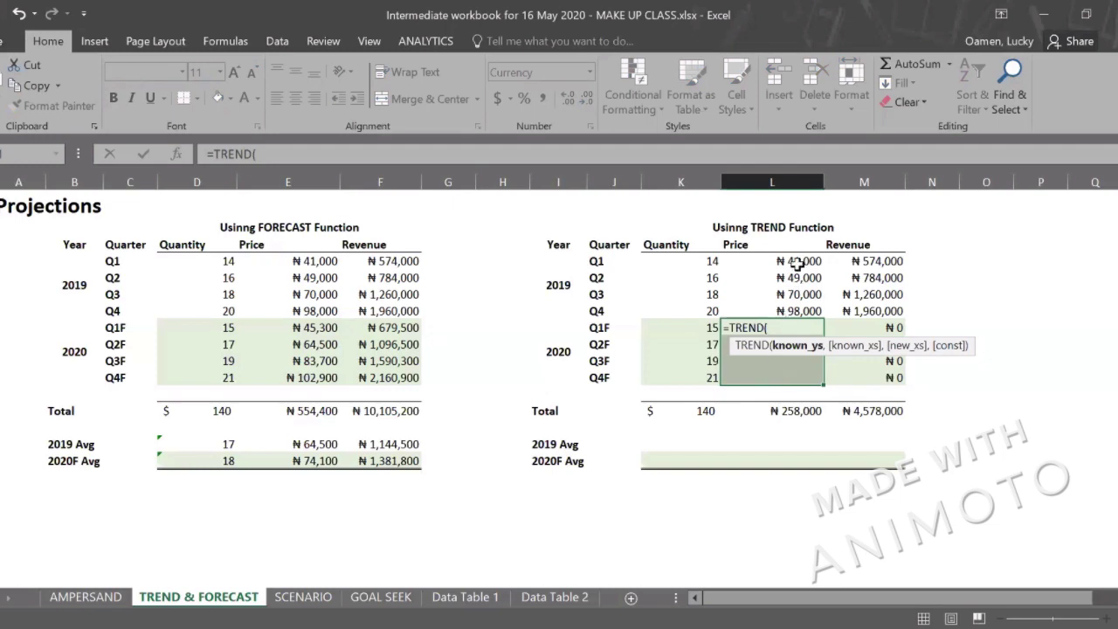
{"action": "left_click", "coordinate": [796, 260]}
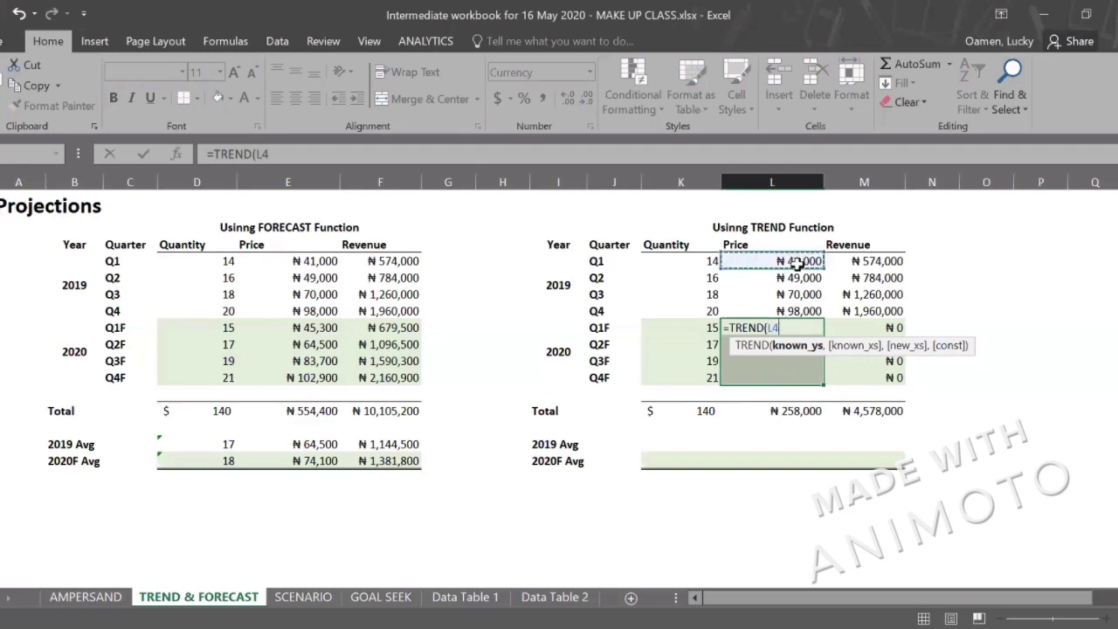
{"action": "left_click_drag", "start_coordinate": [796, 262], "coordinate": [793, 310]}
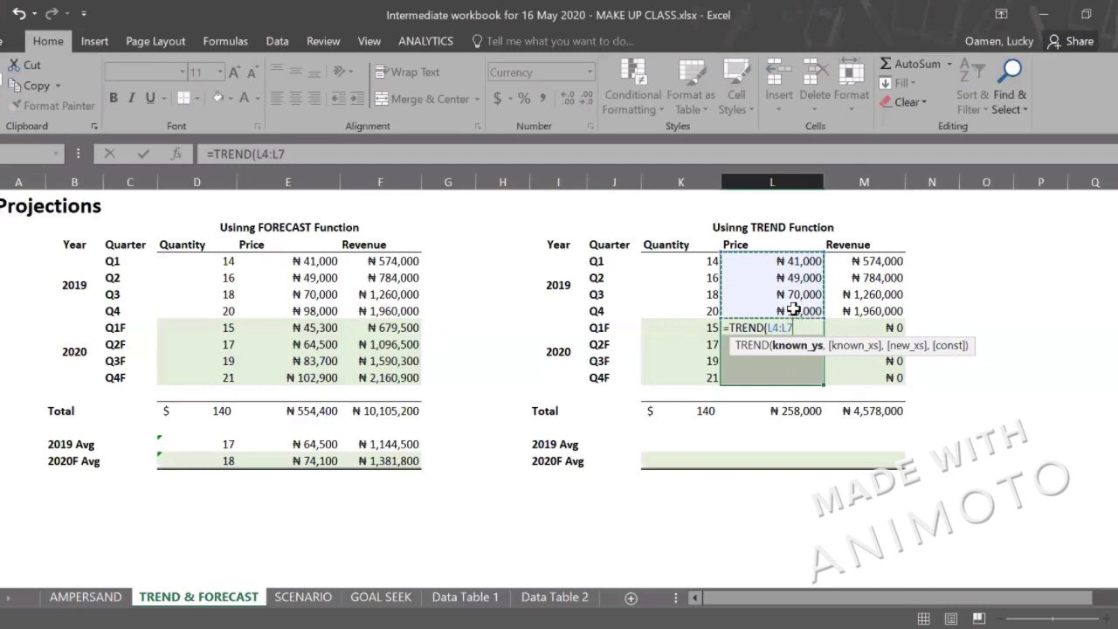
{"action": "type", "text": ","}
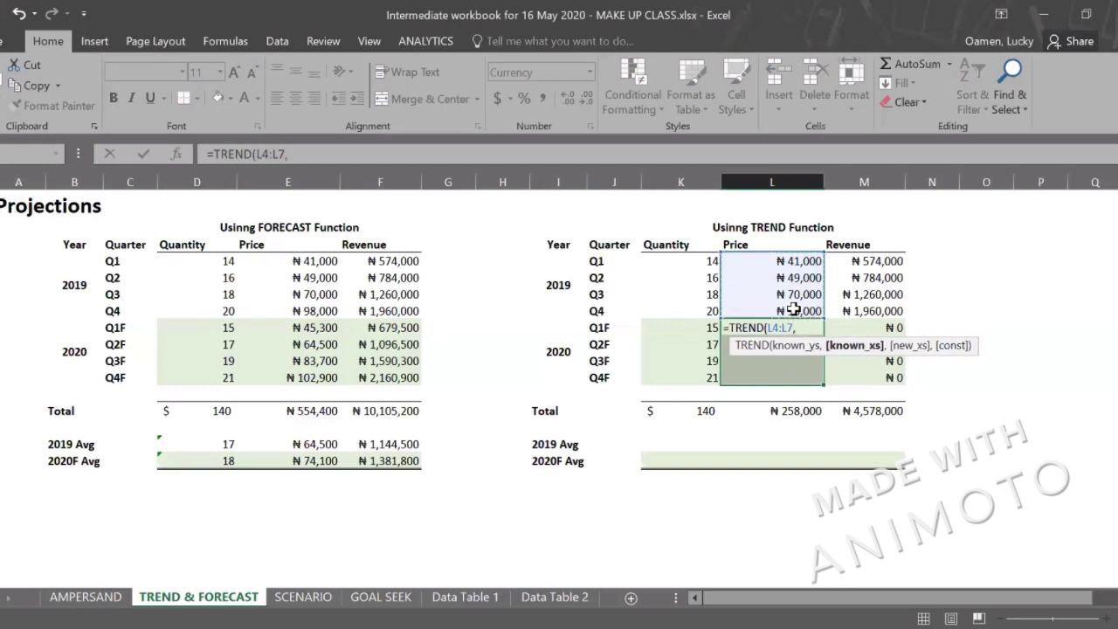
{"action": "left_click", "coordinate": [702, 263]}
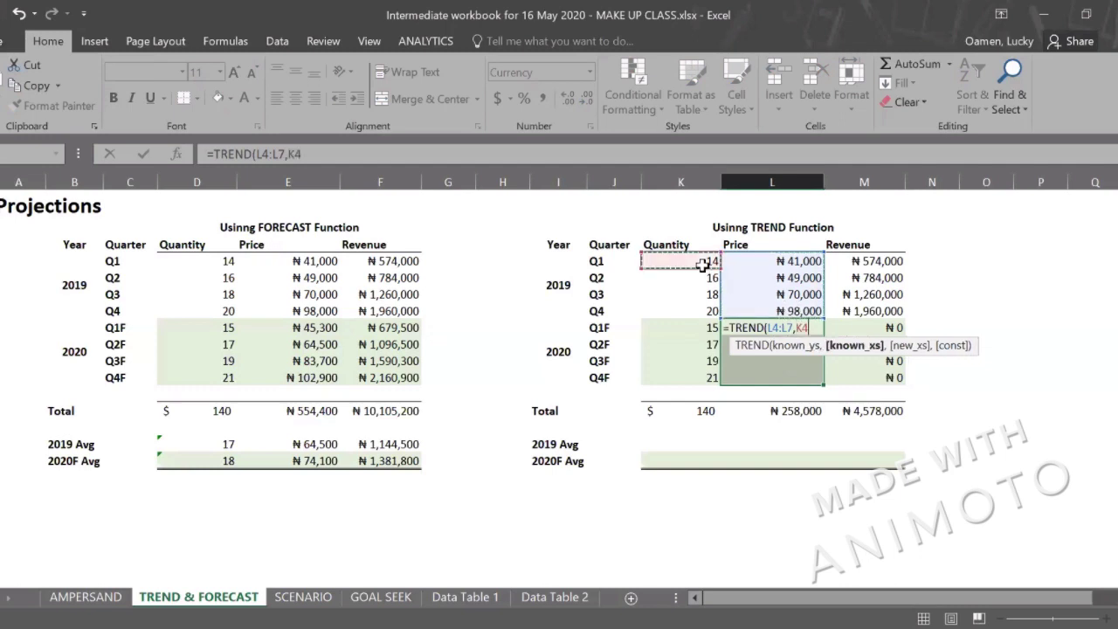
{"action": "left_click_drag", "start_coordinate": [702, 272], "coordinate": [702, 306]}
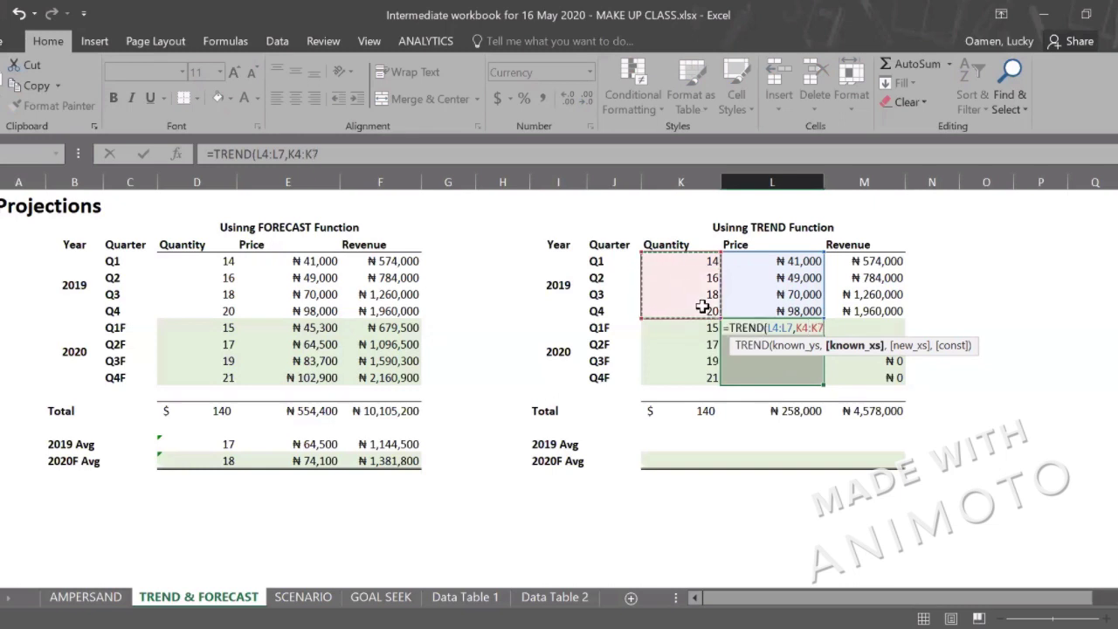
{"action": "type", "text": ","}
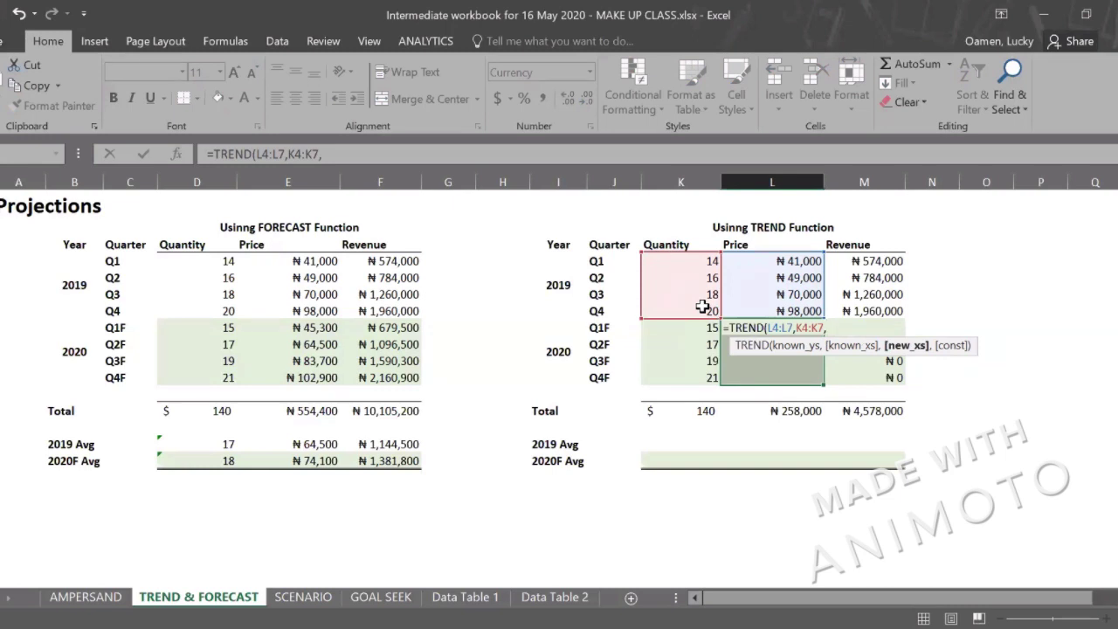
{"action": "left_click", "coordinate": [704, 328]}
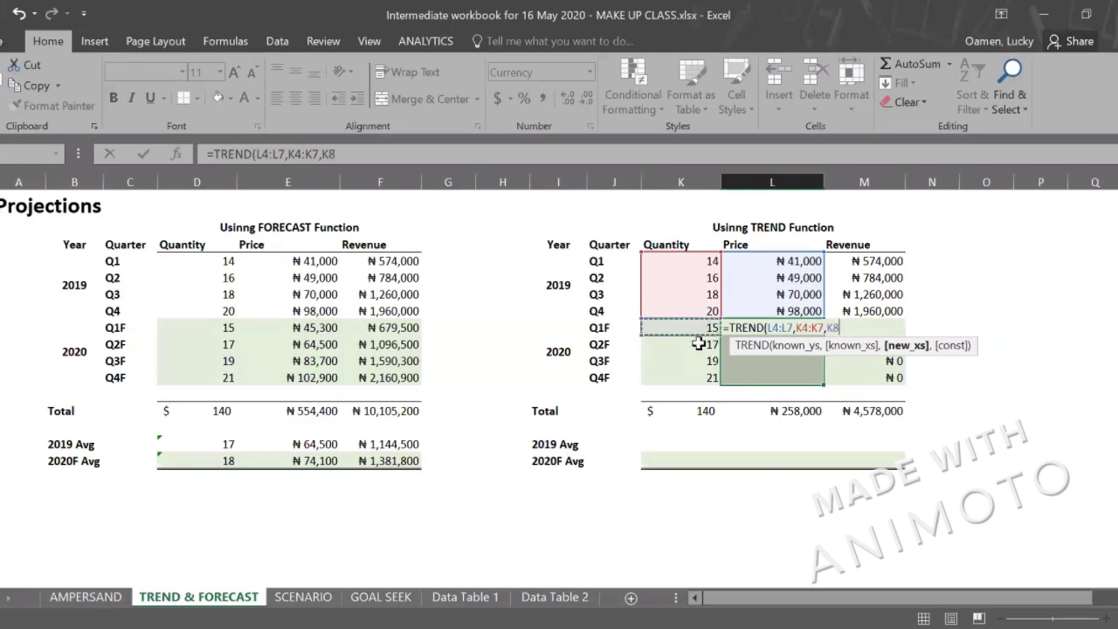
{"action": "left_click_drag", "start_coordinate": [699, 344], "coordinate": [696, 377]}
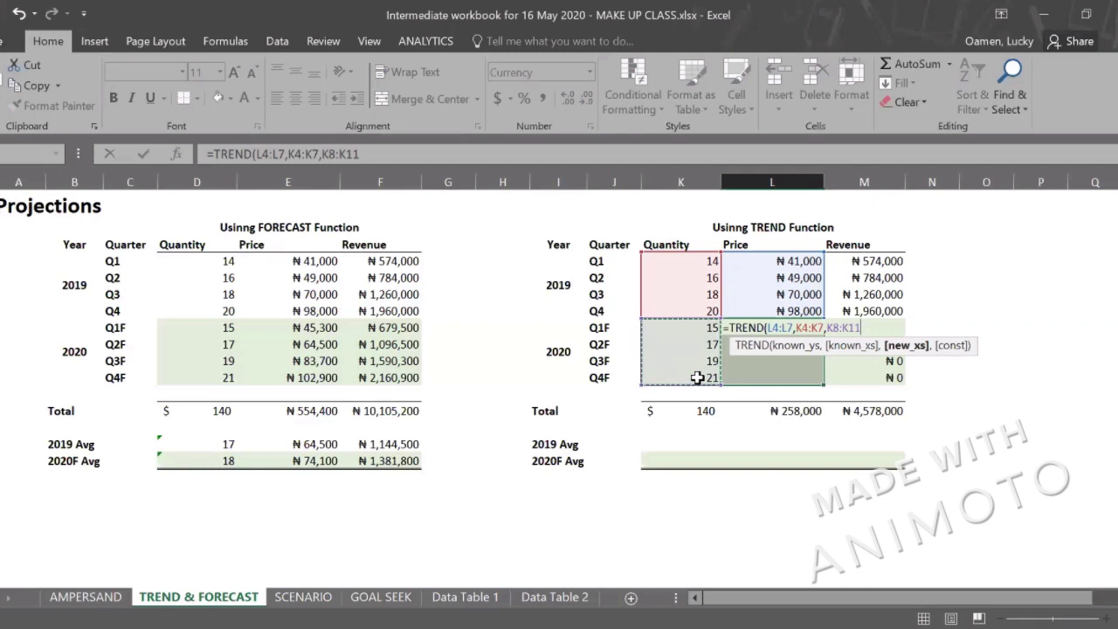
{"action": "type", "text": ")"}
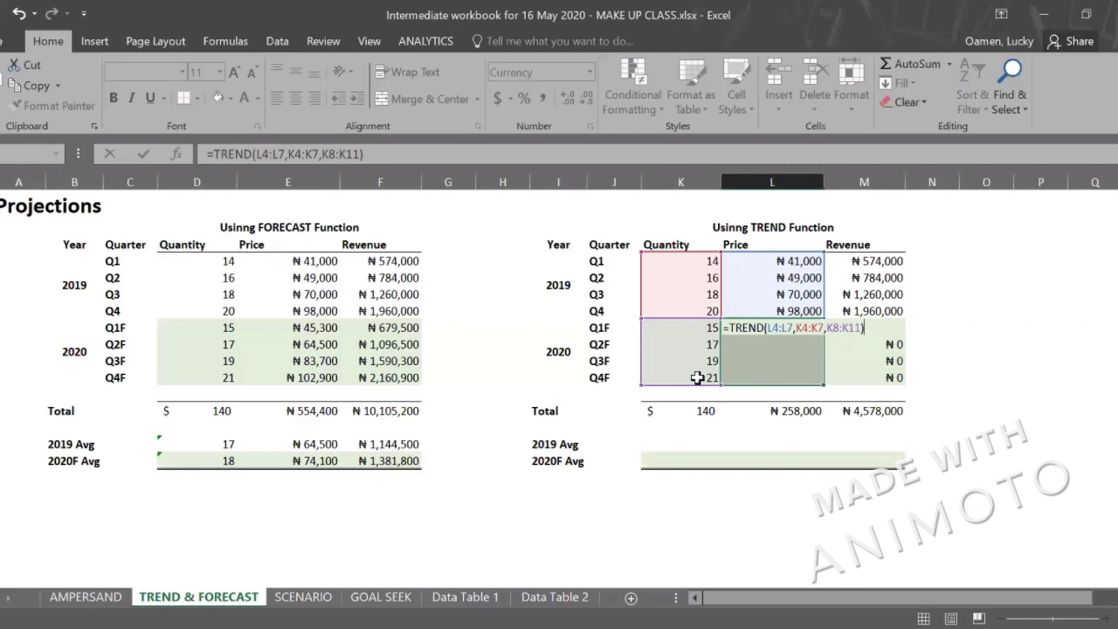
{"action": "key", "text": "ctrl+shift+Return"}
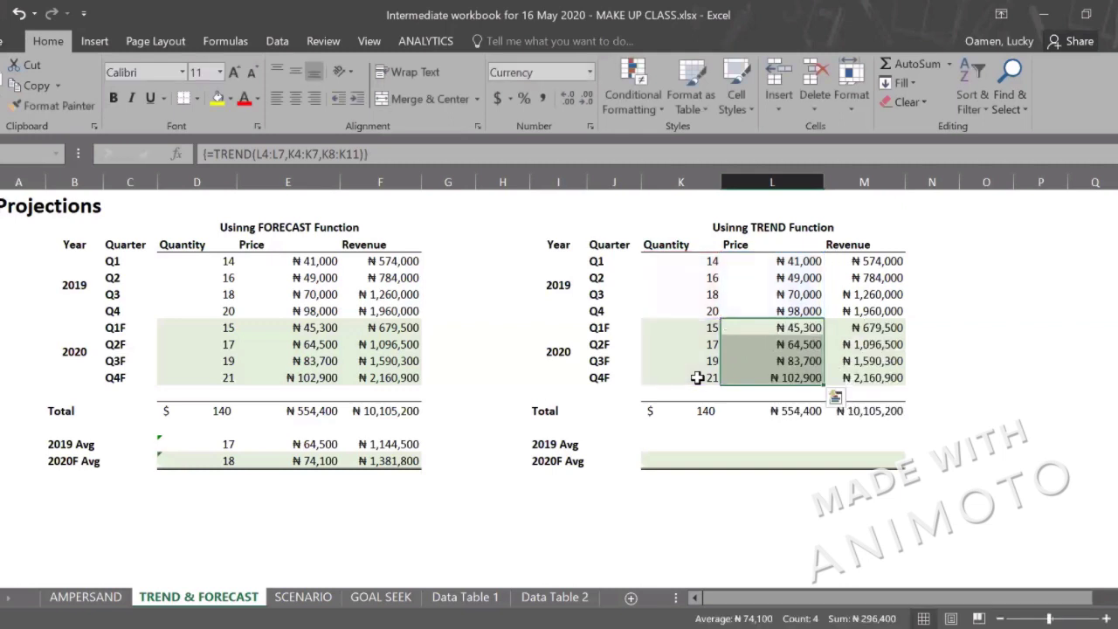
- Compare the 2020 projected prices and their formulas between the FORECAST and TREND tables, quarter by quarter
{"action": "left_click", "coordinate": [774, 361]}
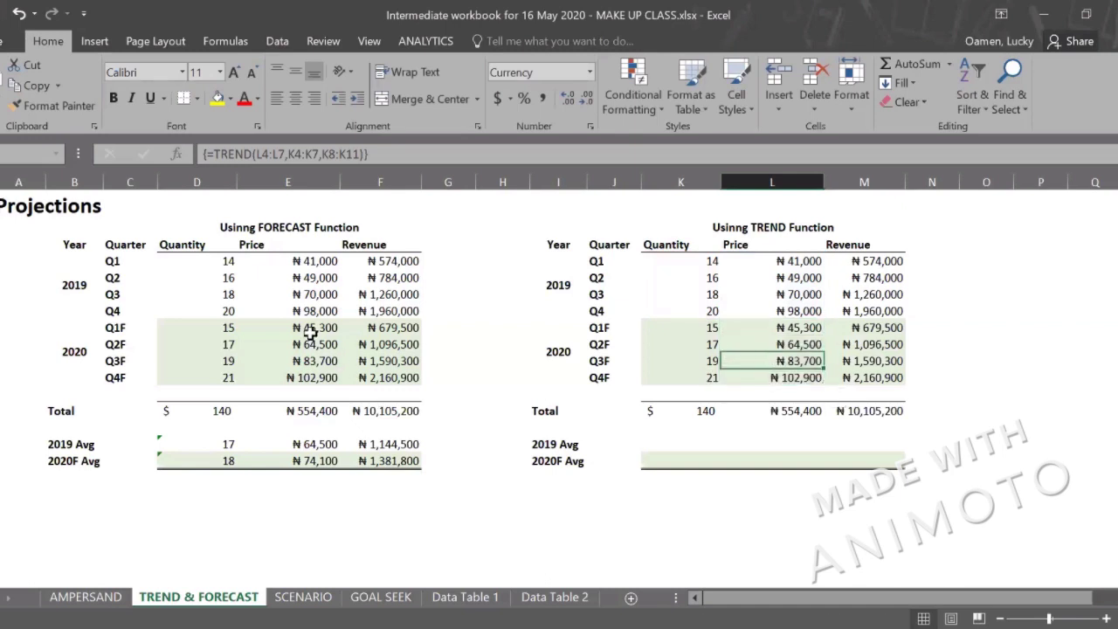
{"action": "left_click", "coordinate": [810, 328]}
{"action": "left_click", "coordinate": [329, 342]}
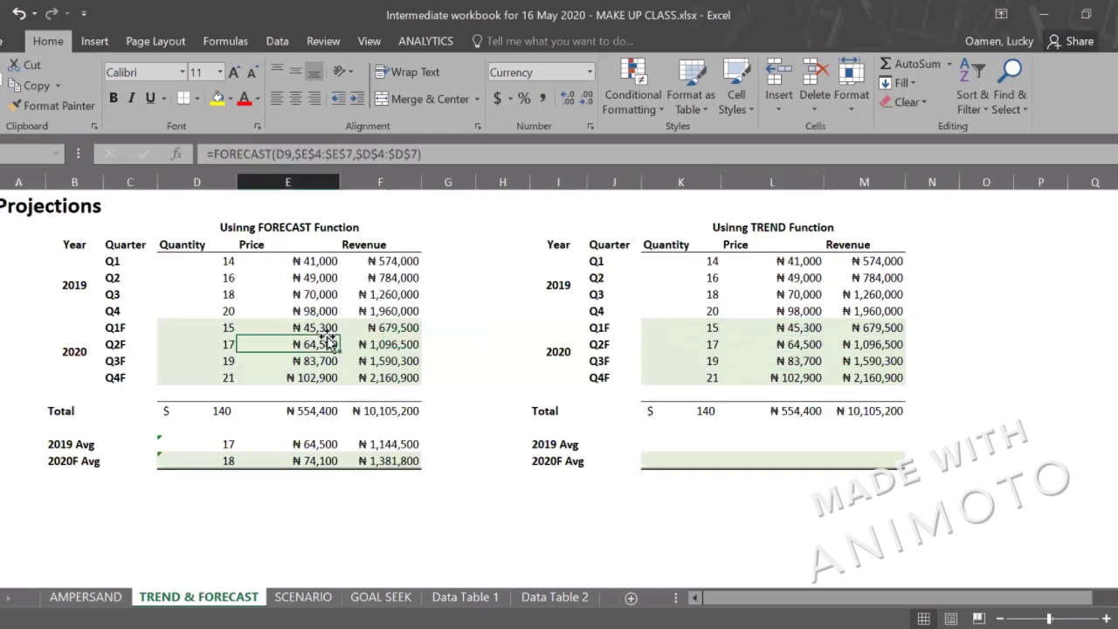
{"action": "left_click", "coordinate": [807, 344]}
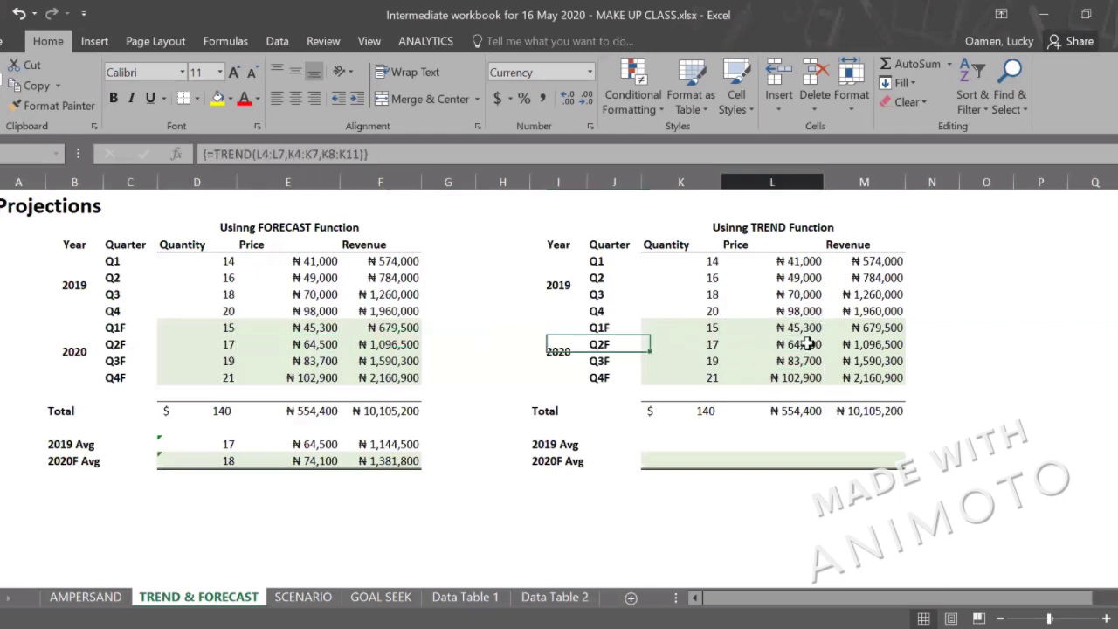
{"action": "left_click", "coordinate": [316, 359]}
{"action": "left_click", "coordinate": [793, 374]}
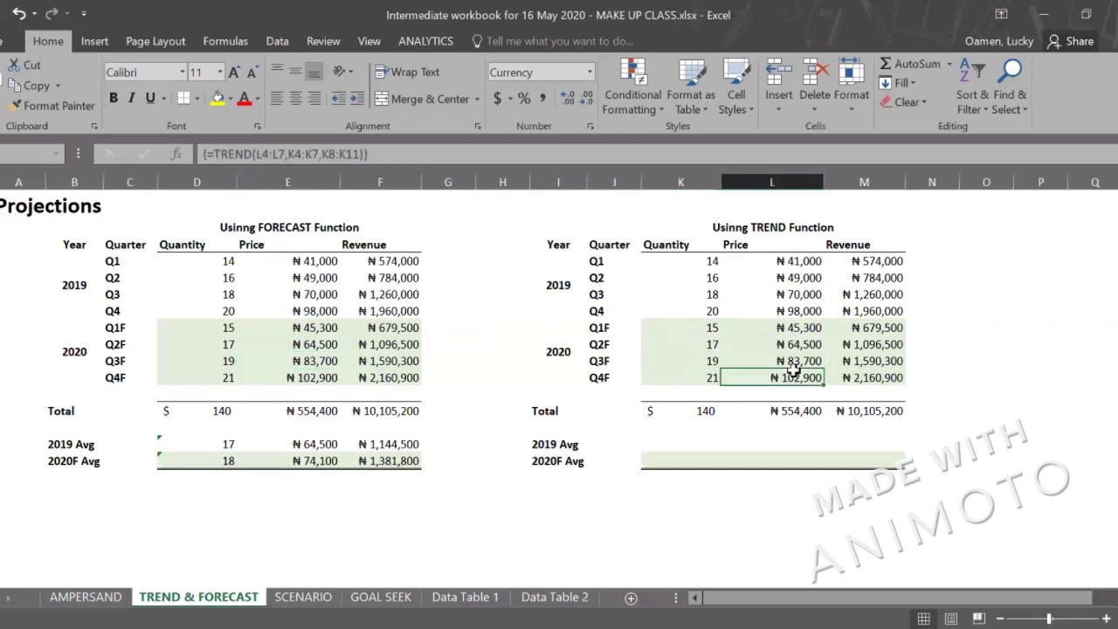
- Check the Q4F and Q2F price formulas in the FORECAST table against the Q2F and Q1F array formulas in the TREND table
{"action": "left_click", "coordinate": [289, 374]}
{"action": "left_click", "coordinate": [306, 341]}
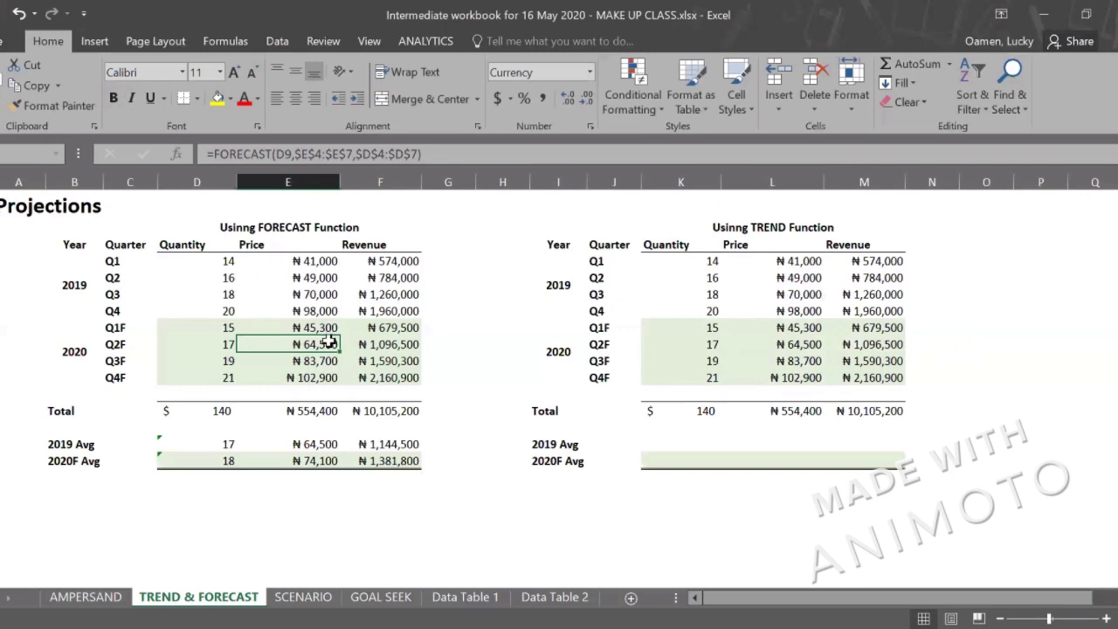
{"action": "left_click", "coordinate": [813, 338]}
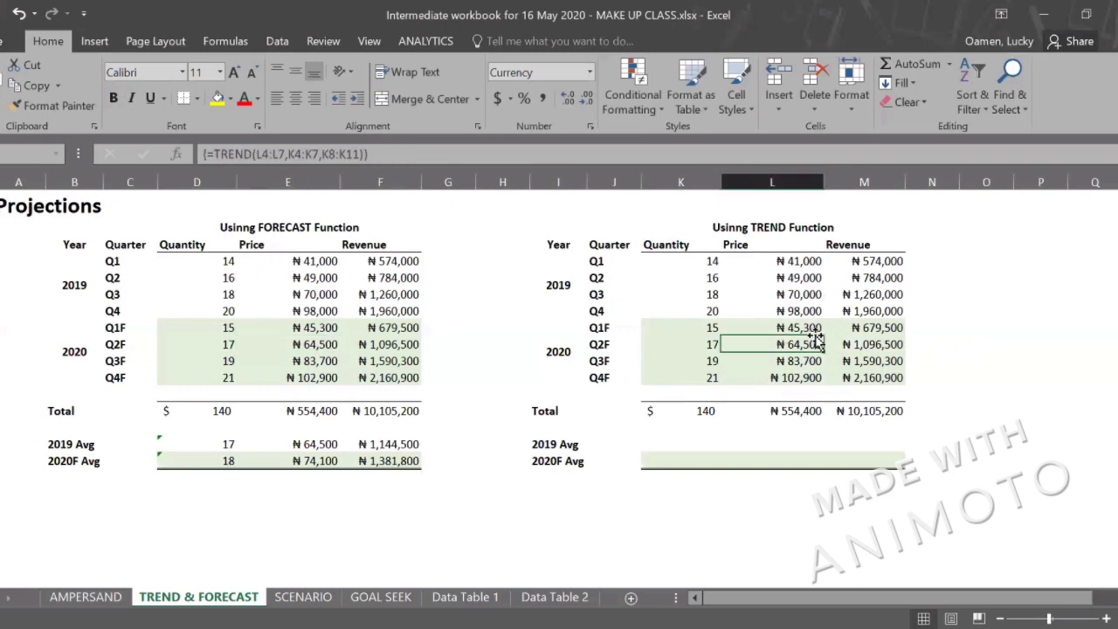
{"action": "left_click", "coordinate": [809, 323]}
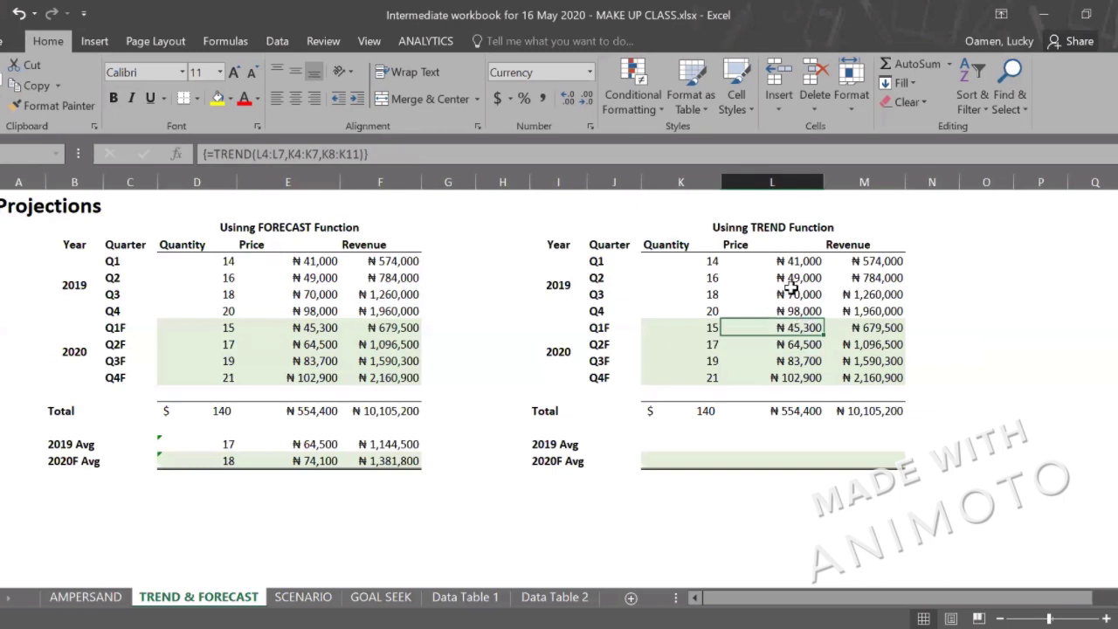
- Calculate the 2019 average quantity in the TREND table with =AVERAGE(K4:K7)
{"action": "left_click", "coordinate": [682, 444]}
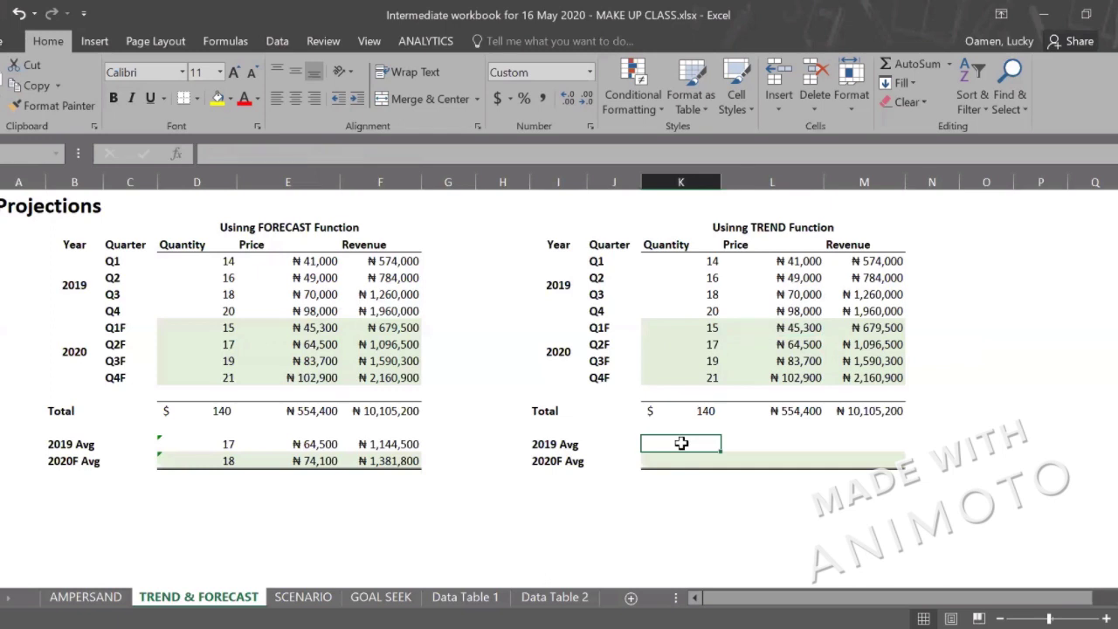
{"action": "type", "text": "="}
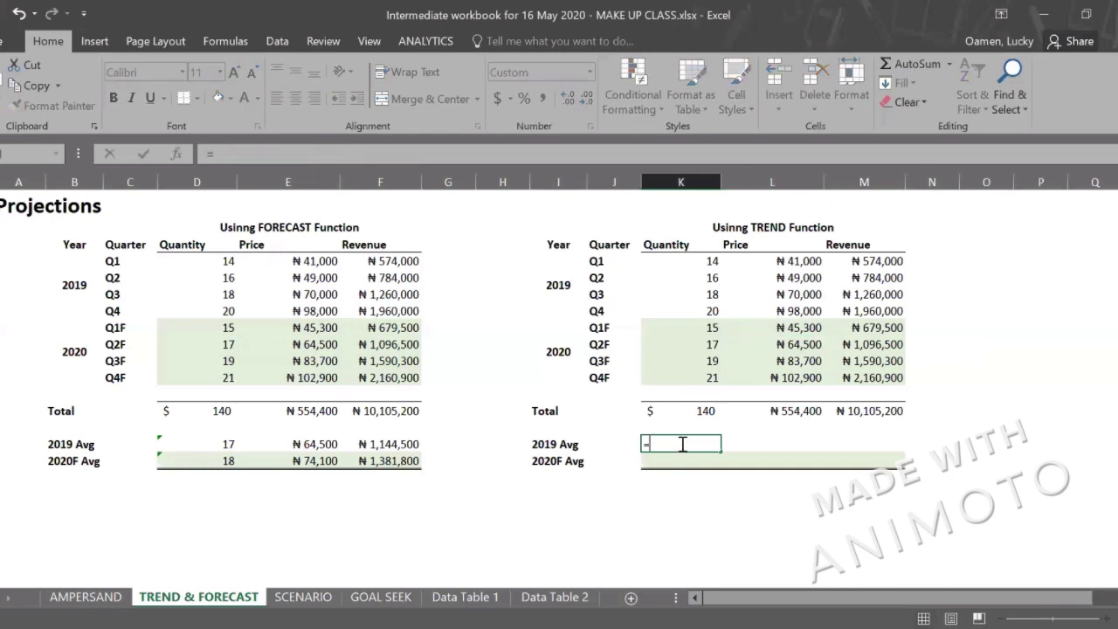
{"action": "type", "text": "AVERAGE("}
{"action": "left_click", "coordinate": [698, 262]}
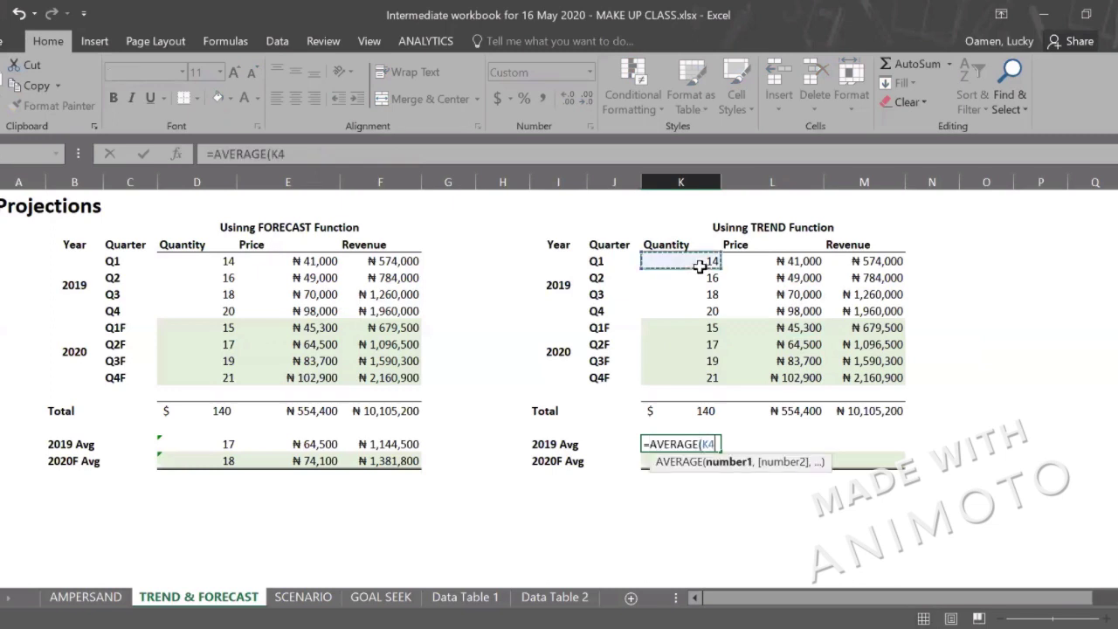
{"action": "left_click_drag", "start_coordinate": [702, 302], "coordinate": [703, 308]}
{"action": "key", "text": "Return"}
{"action": "key", "text": "Up"}
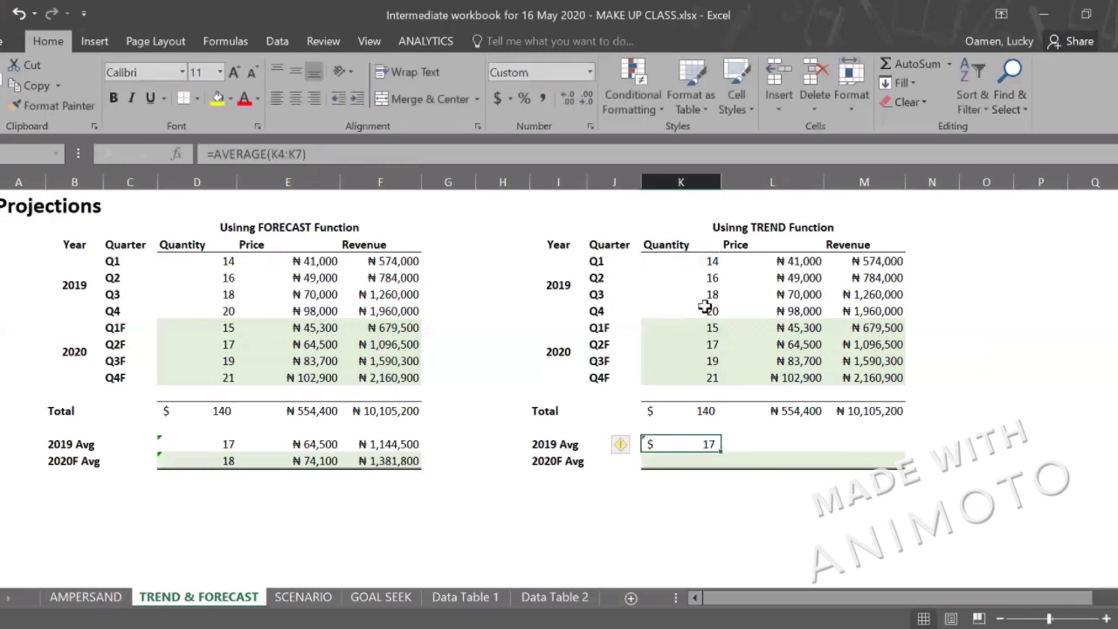
- Format the TREND table's 2019 average quantity in comma style with no decimal places
{"action": "left_click", "coordinate": [544, 96]}
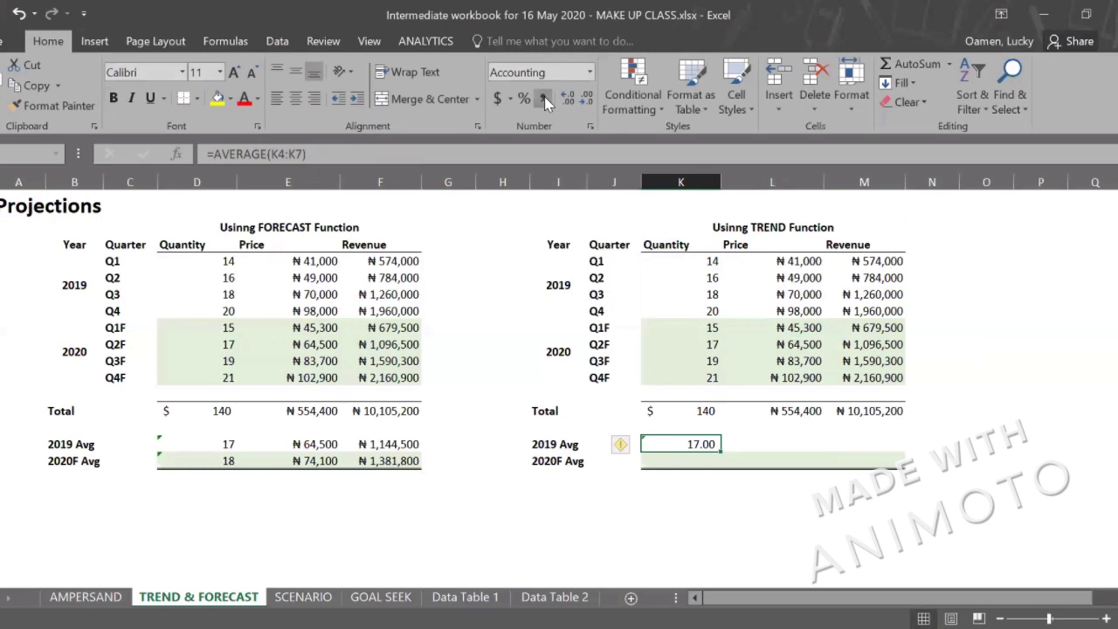
{"action": "left_click", "coordinate": [587, 98]}
{"action": "left_click", "coordinate": [587, 98]}
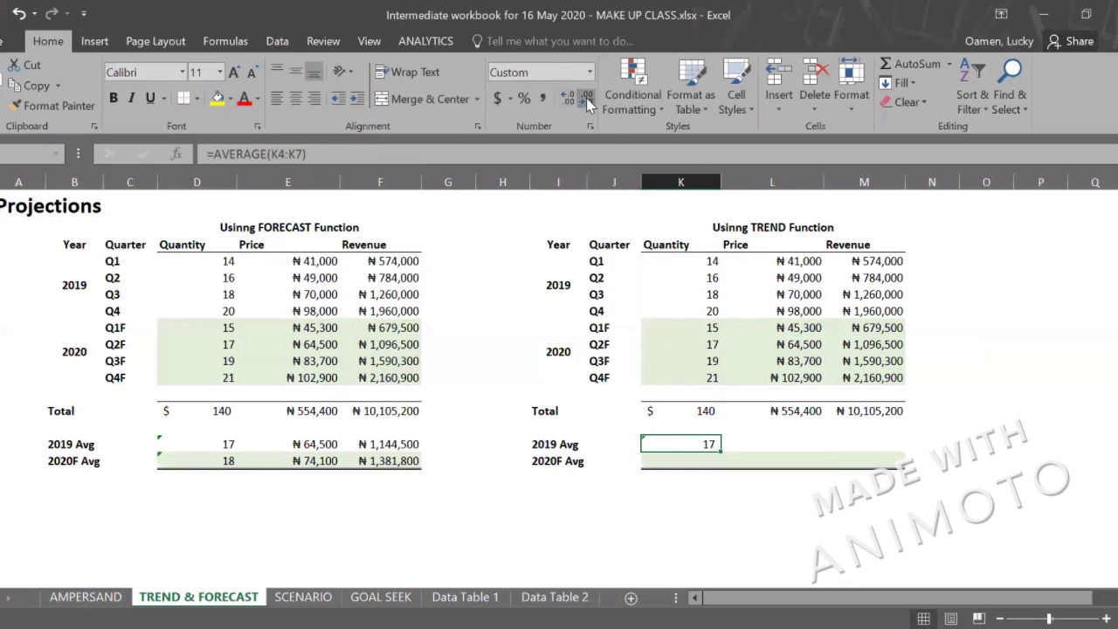
- Calculate the TREND table's 2020F average quantity with =AVERAGE(K8:K11), and set the 2019 average quantity to the General number format
{"action": "key", "text": "Down"}
{"action": "type", "text": "="}
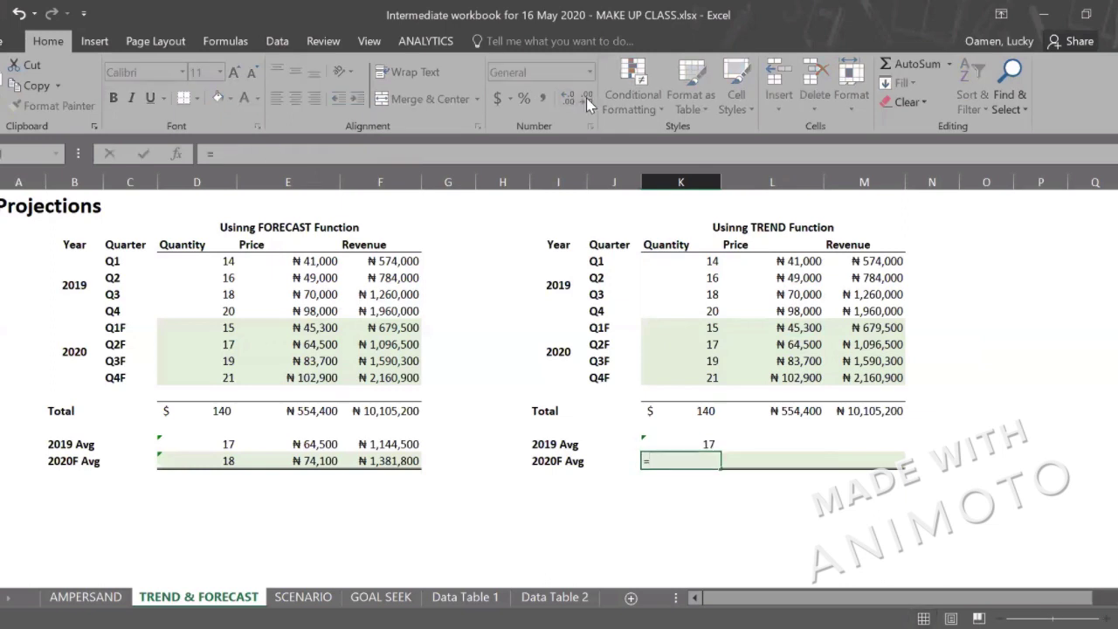
{"action": "type", "text": "AVERAGE("}
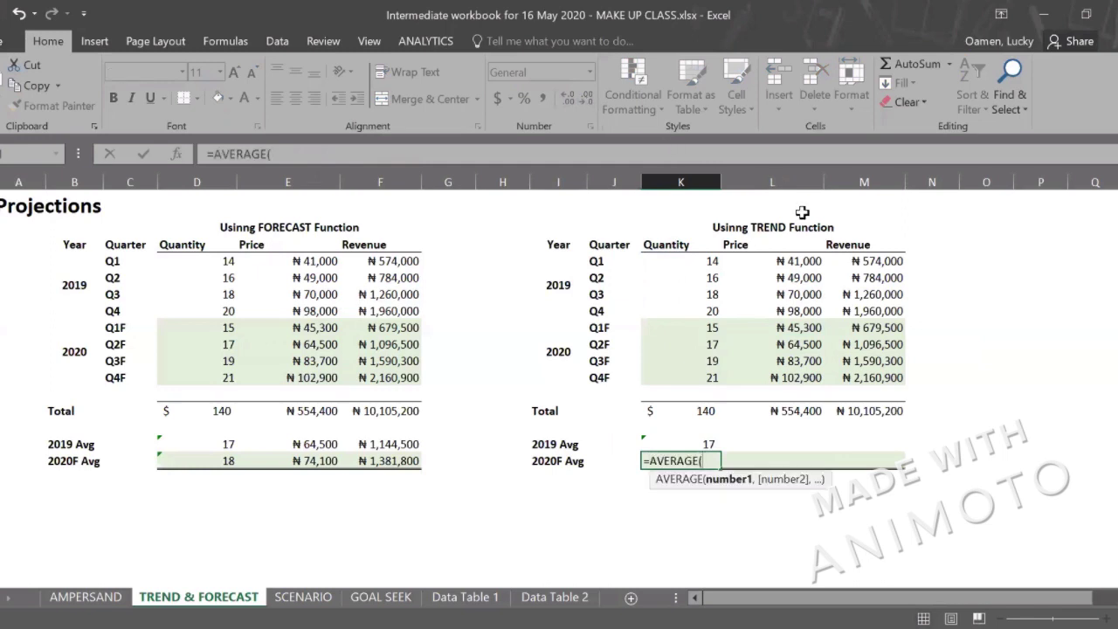
{"action": "left_click", "coordinate": [705, 325]}
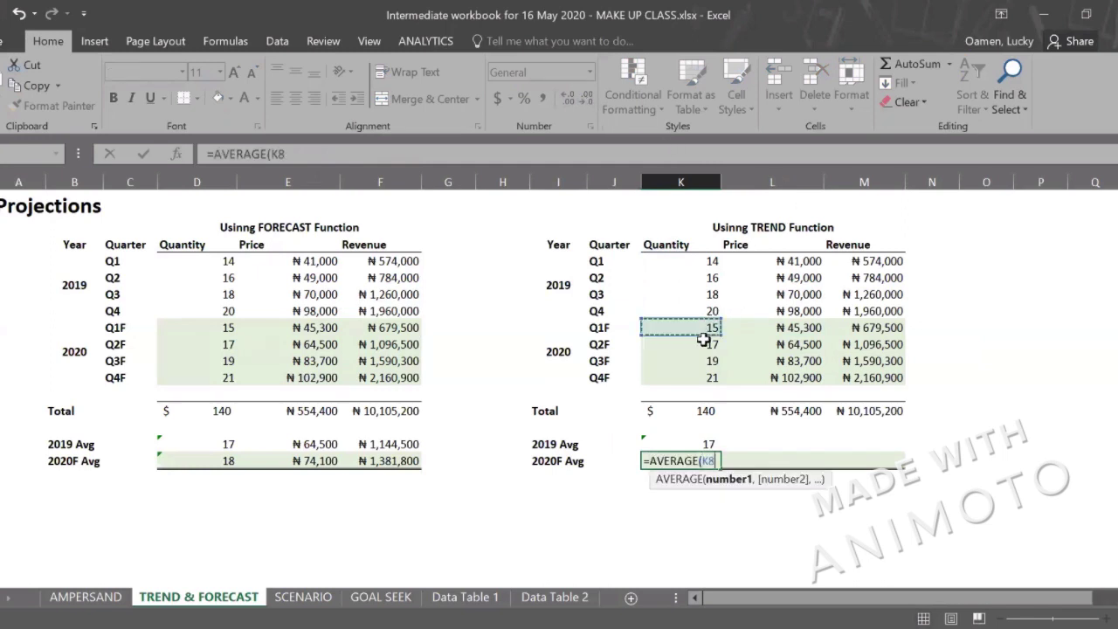
{"action": "left_click_drag", "start_coordinate": [703, 341], "coordinate": [703, 375]}
{"action": "key", "text": "Return"}
{"action": "key", "text": "Up"}
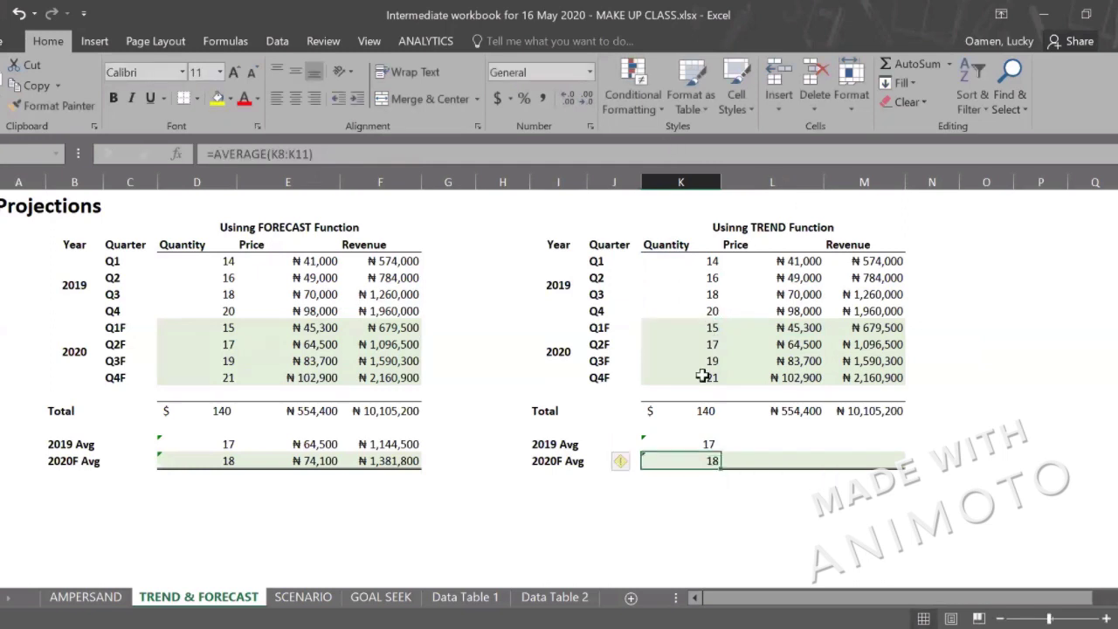
{"action": "key", "text": "Up"}
{"action": "key", "text": "ctrl+shift+grave"}
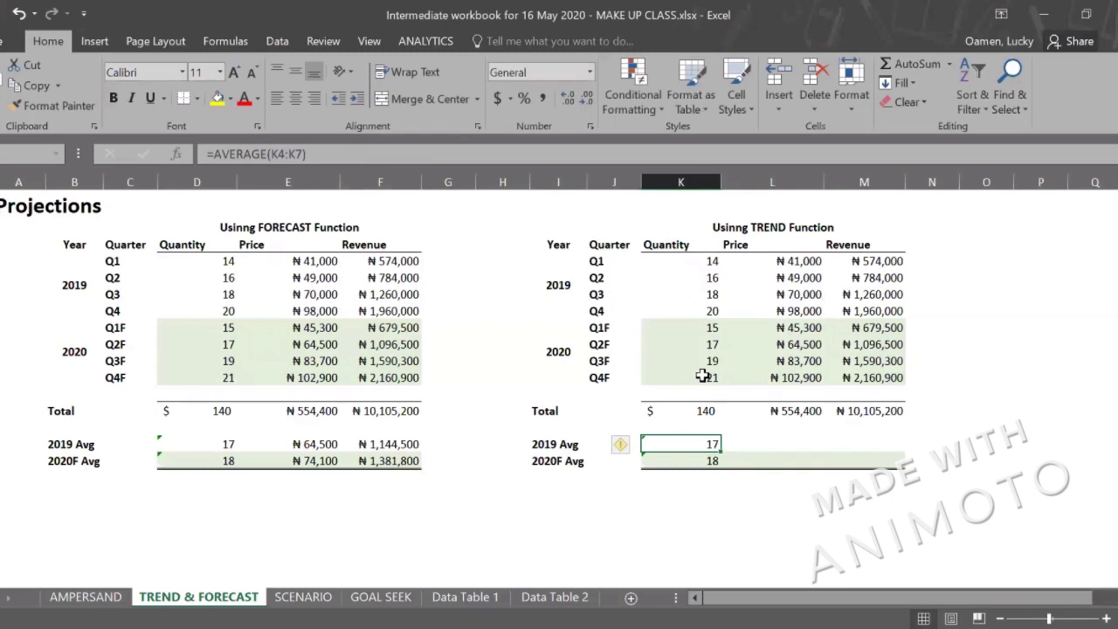
- Calculate the 2019 average price in the TREND table with =AVERAGE(L4:L7)
{"action": "key", "text": "Right"}
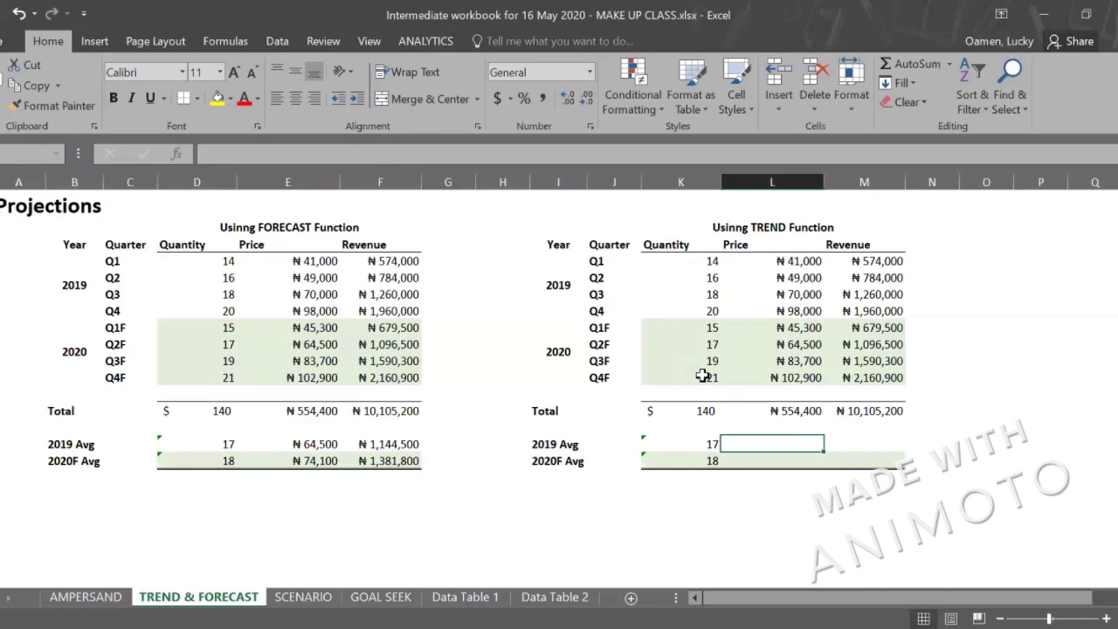
{"action": "type", "text": "="}
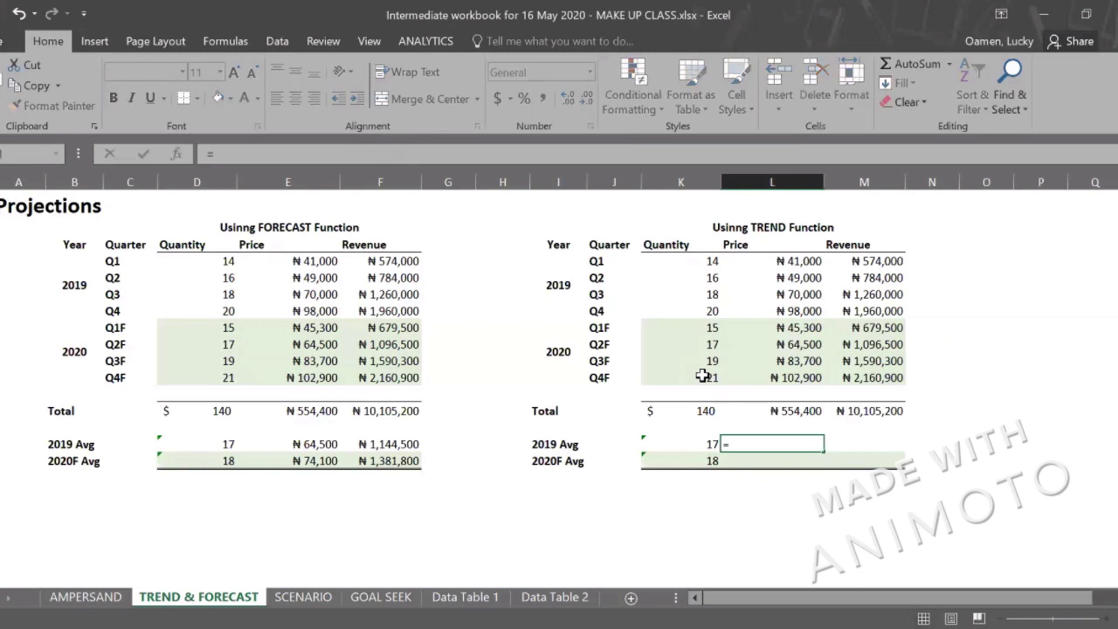
{"action": "type", "text": "AVERAGE("}
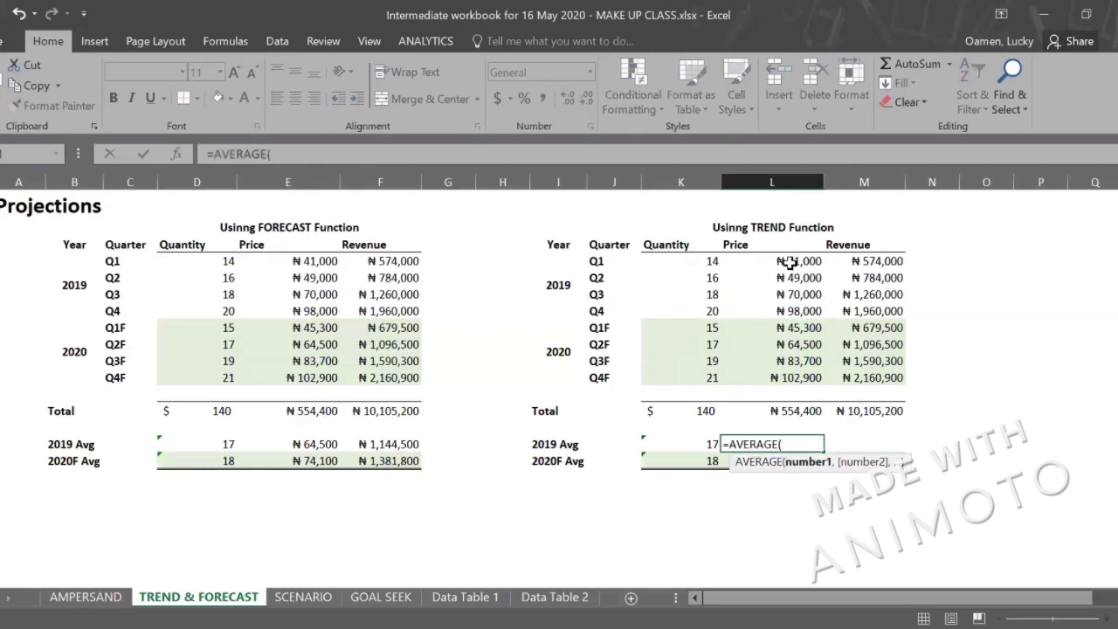
{"action": "left_click", "coordinate": [790, 265]}
{"action": "left_click_drag", "start_coordinate": [790, 264], "coordinate": [788, 301]}
{"action": "key", "text": "Return"}
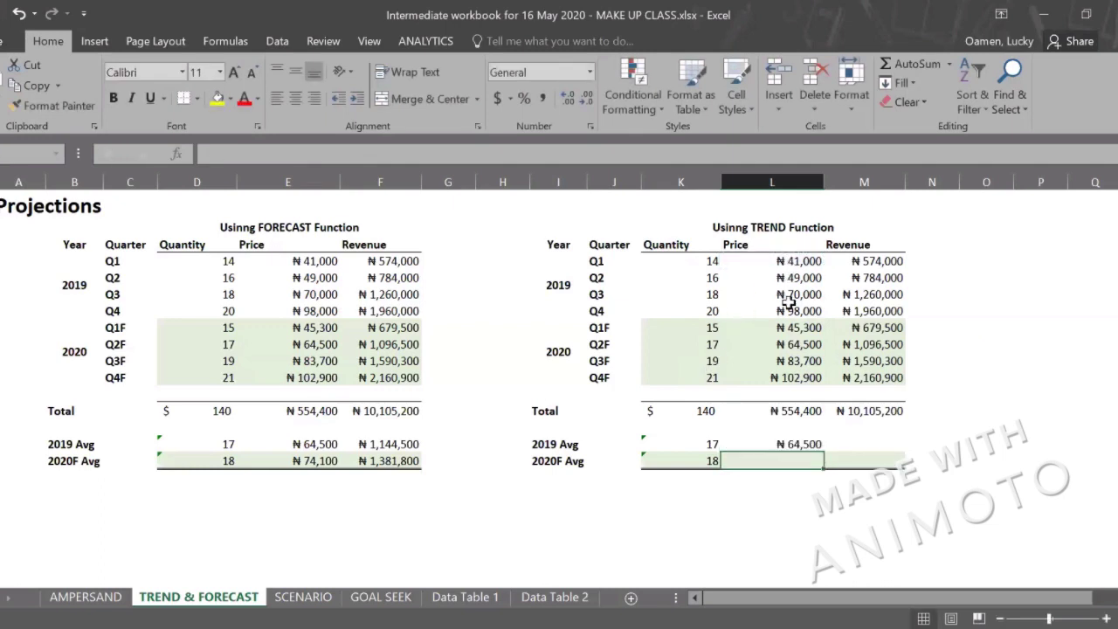
- Calculate the 2020F average price in the TREND table with =AVERAGE(L8:L11)
{"action": "type", "text": "="}
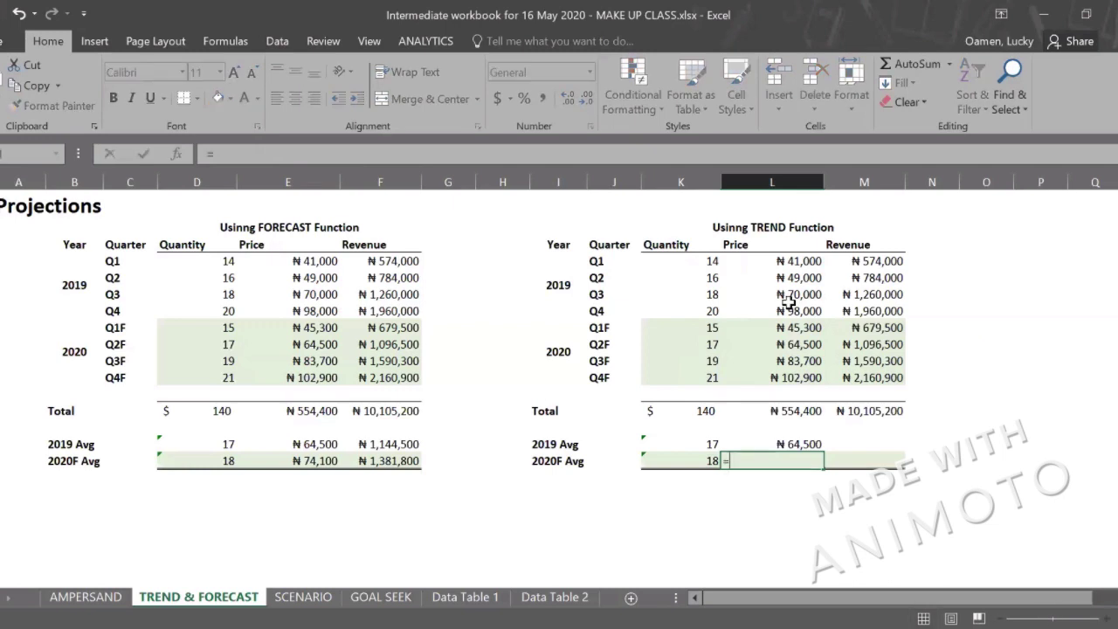
{"action": "type", "text": "AVERAGE("}
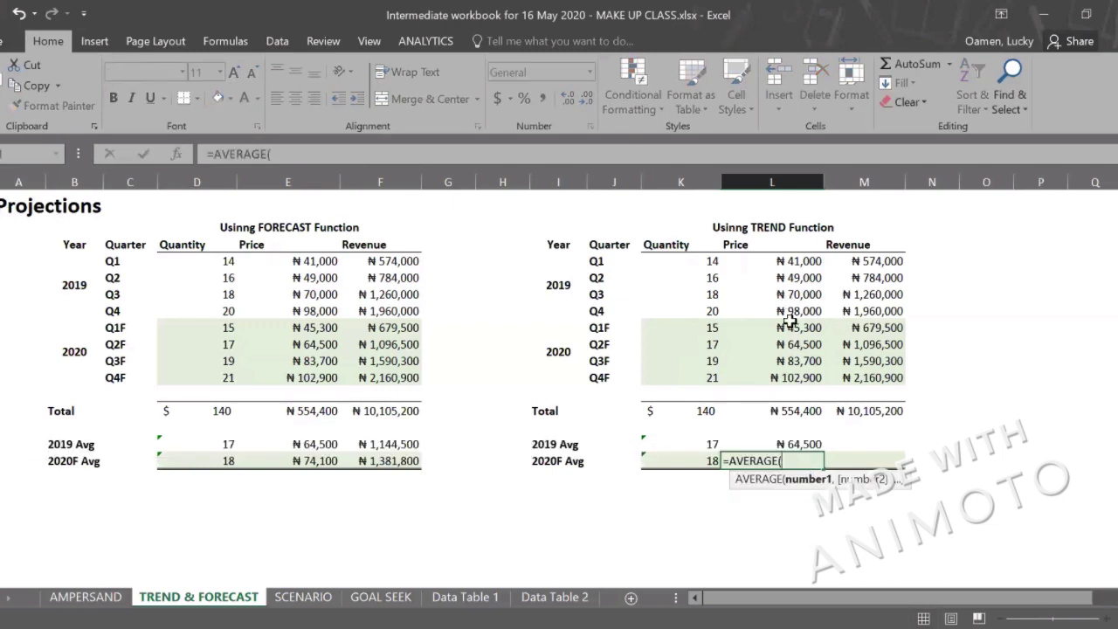
{"action": "left_click", "coordinate": [789, 330]}
{"action": "left_click_drag", "start_coordinate": [790, 334], "coordinate": [795, 372]}
{"action": "key", "text": "Tab"}
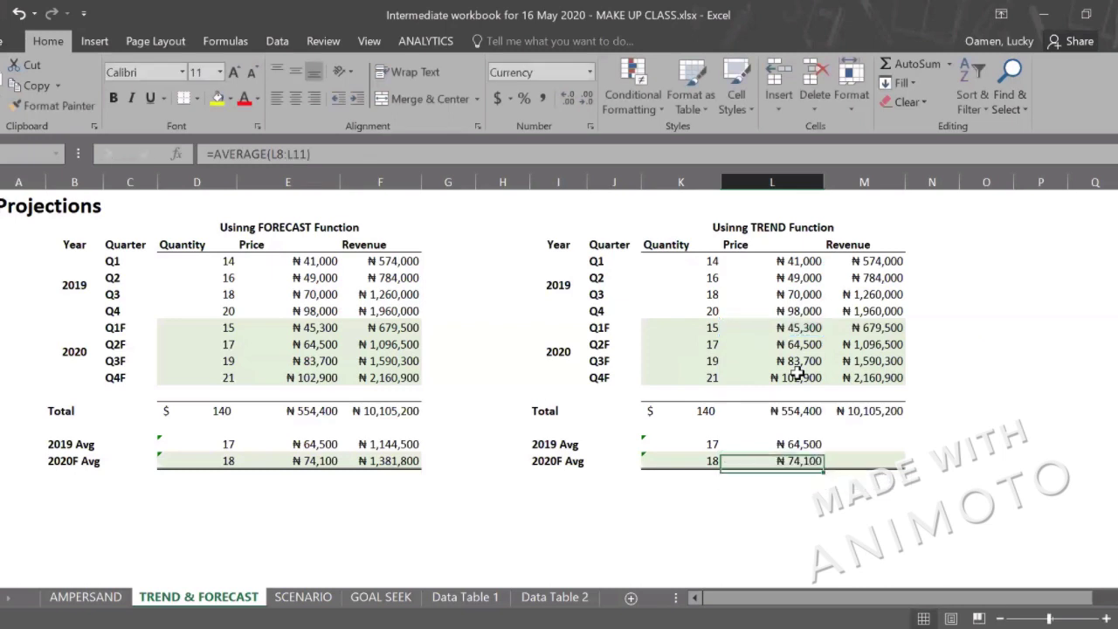
- Calculate the 2019 average revenue in the TREND table with =AVERAGE(M4:M7)
{"action": "key", "text": "Up"}
{"action": "type", "text": "="}
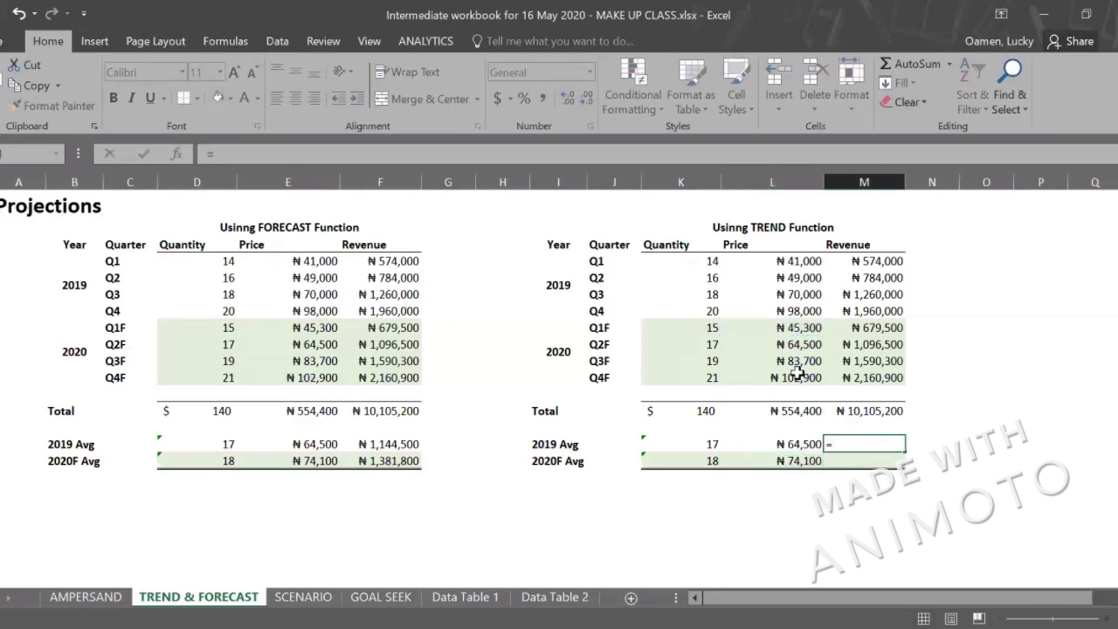
{"action": "type", "text": "AVERAGE("}
{"action": "left_click", "coordinate": [875, 261]}
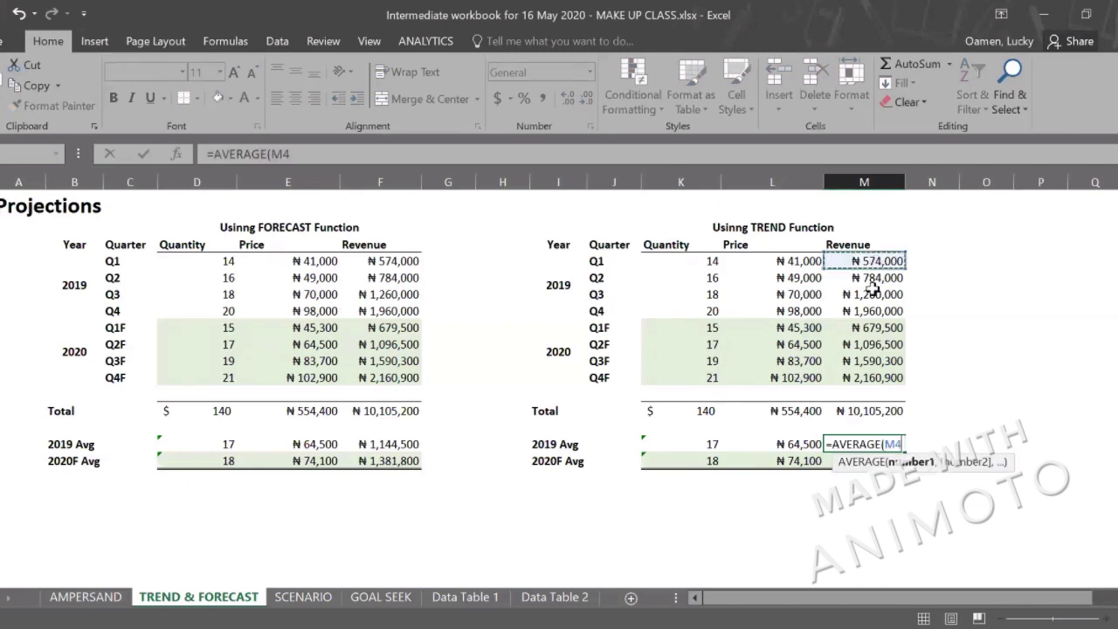
{"action": "left_click_drag", "start_coordinate": [873, 288], "coordinate": [874, 303]}
{"action": "key", "text": "Return"}
- Calculate the 2020F average revenue in the TREND table with =AVERAGE(M8:M11)
{"action": "type", "text": "="}
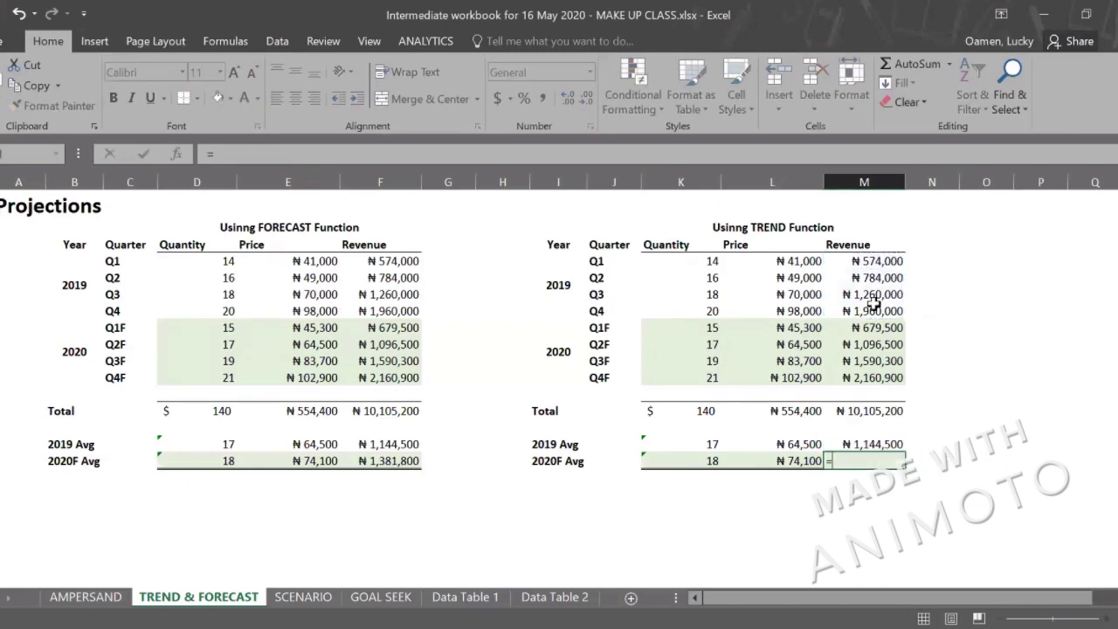
{"action": "type", "text": "AVERAGE("}
{"action": "left_click", "coordinate": [864, 330]}
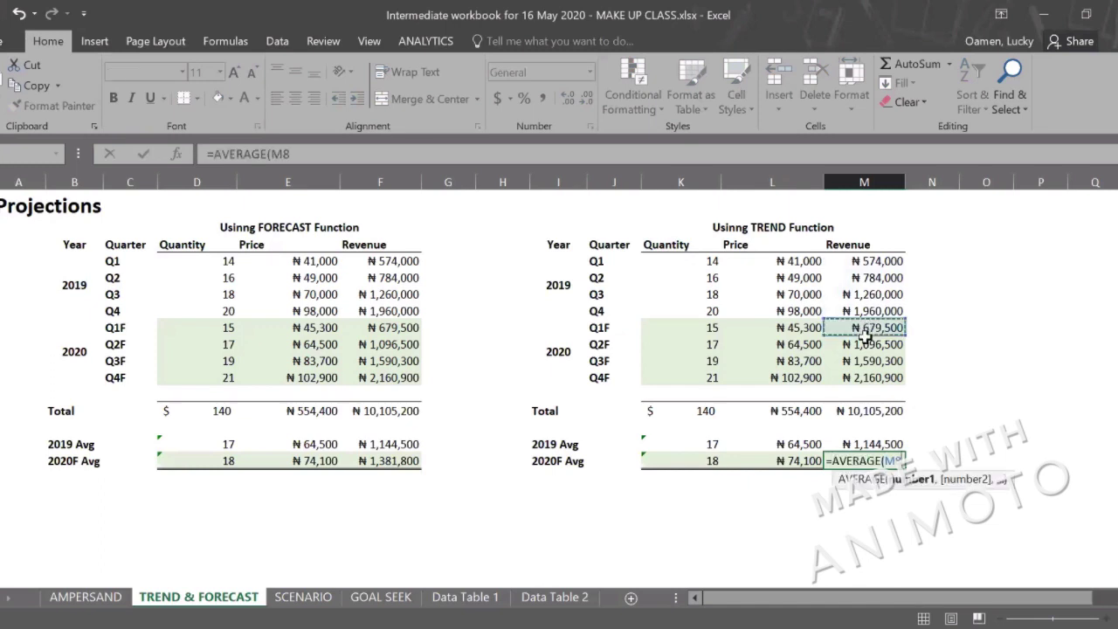
{"action": "left_click_drag", "start_coordinate": [865, 335], "coordinate": [863, 371]}
{"action": "key", "text": "Return"}
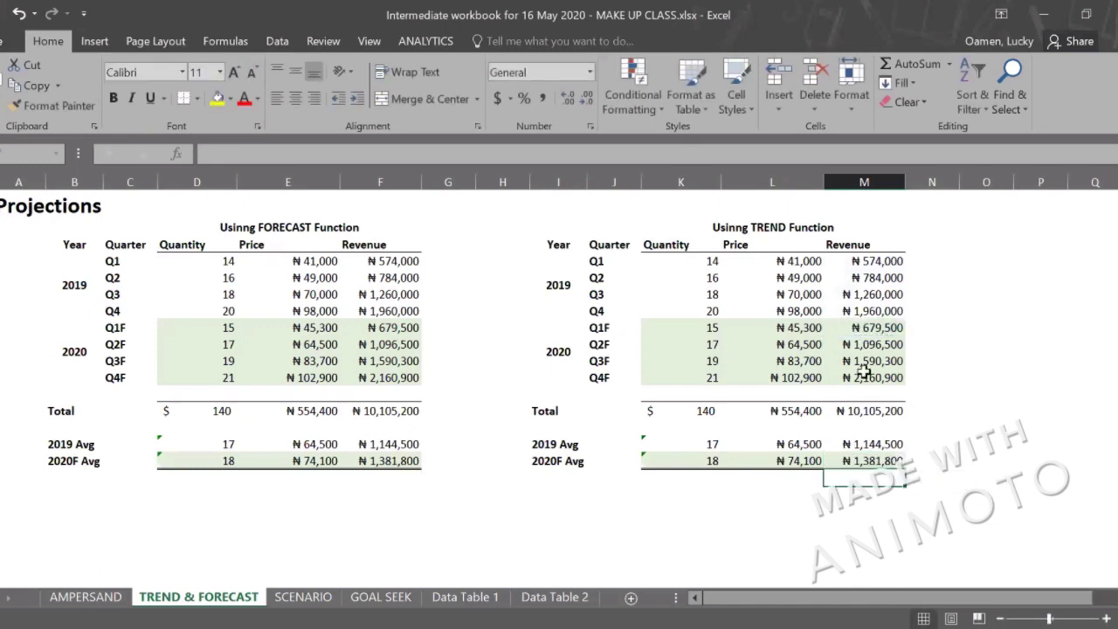